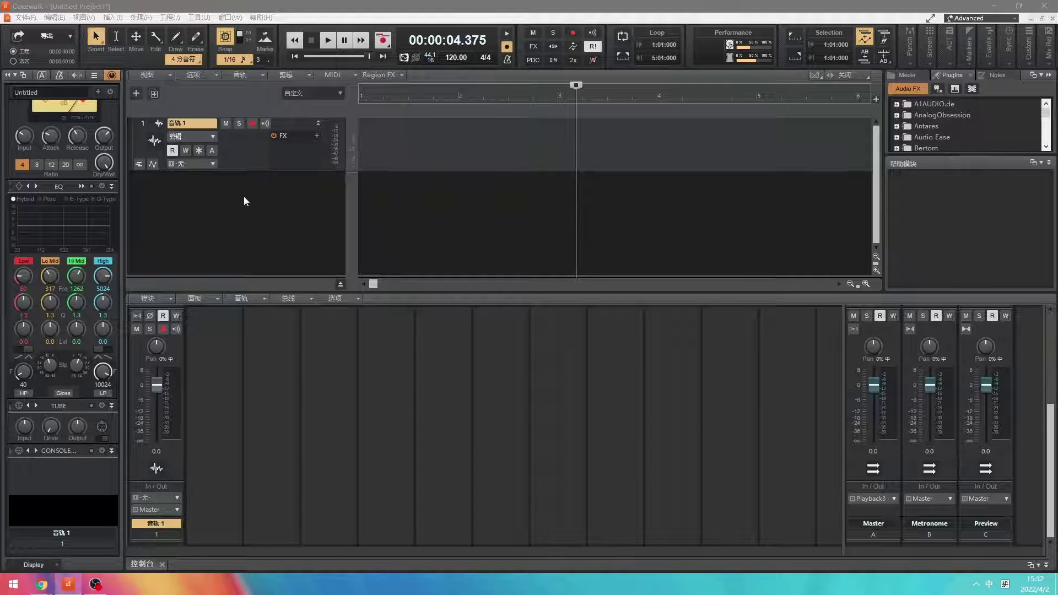
Float the console as its own window, enlarge and reposition it, and increase the height of track 1
{"action": "mouse_move", "coordinate": [244, 216]}
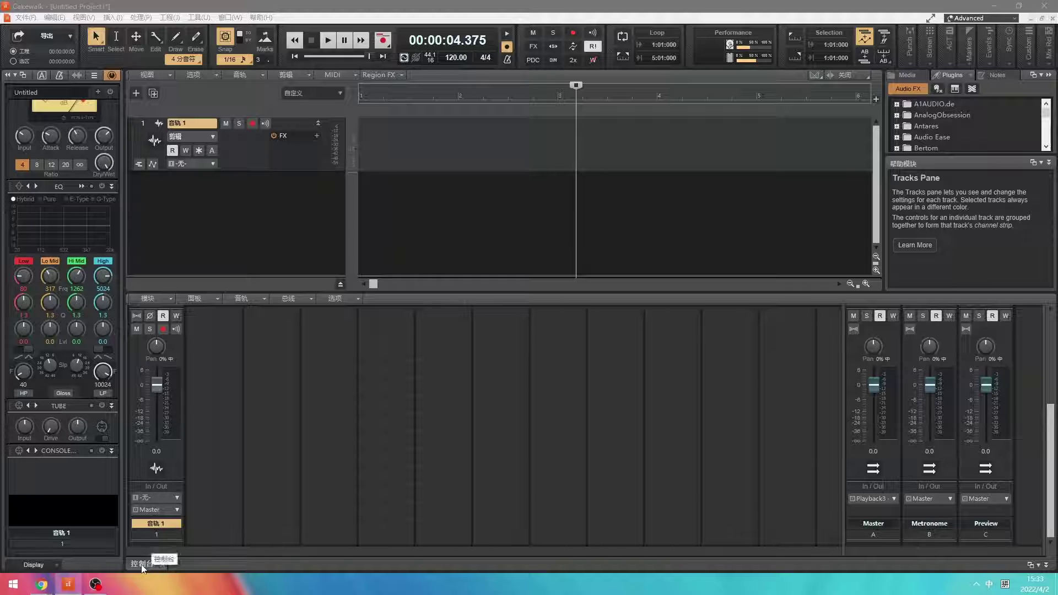
{"action": "left_click", "coordinate": [163, 564]}
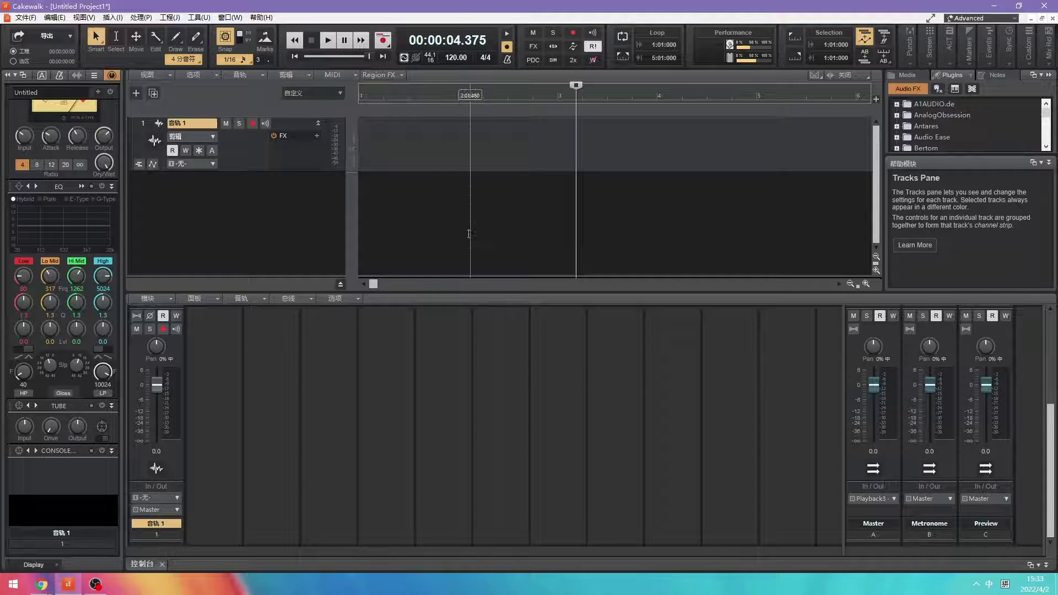
{"action": "double_click", "coordinate": [142, 568]}
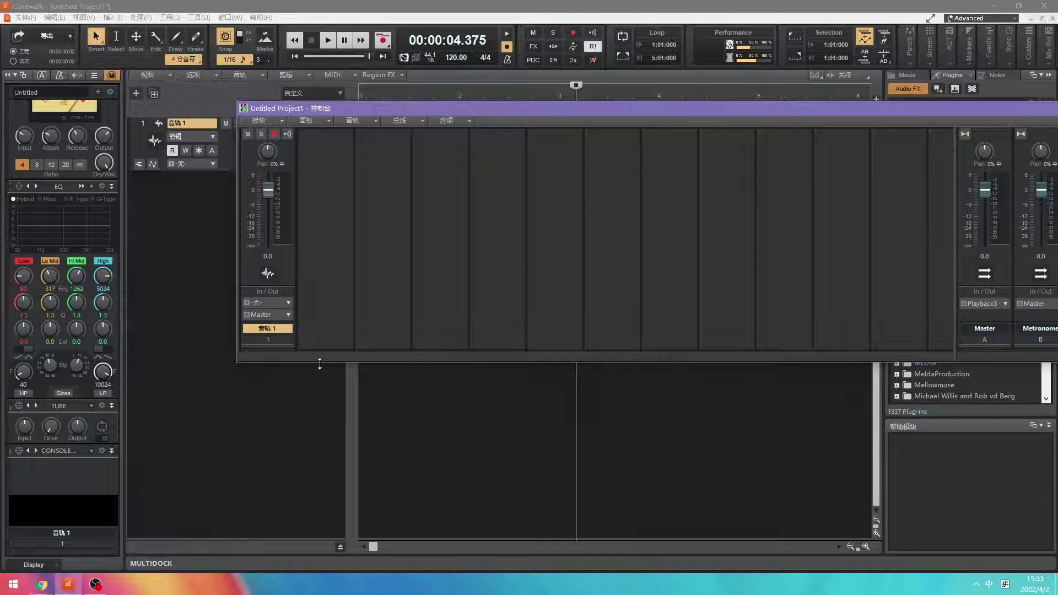
{"action": "left_click_drag", "start_coordinate": [319, 361], "coordinate": [329, 528]}
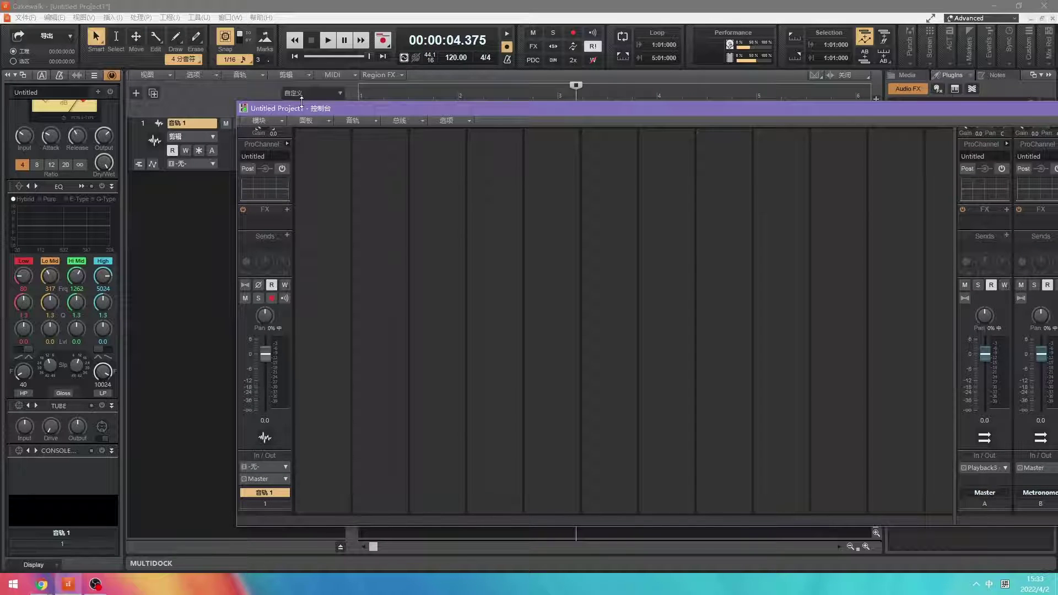
{"action": "left_click_drag", "start_coordinate": [298, 104], "coordinate": [364, 76]}
{"action": "left_click_drag", "start_coordinate": [324, 123], "coordinate": [324, 113]}
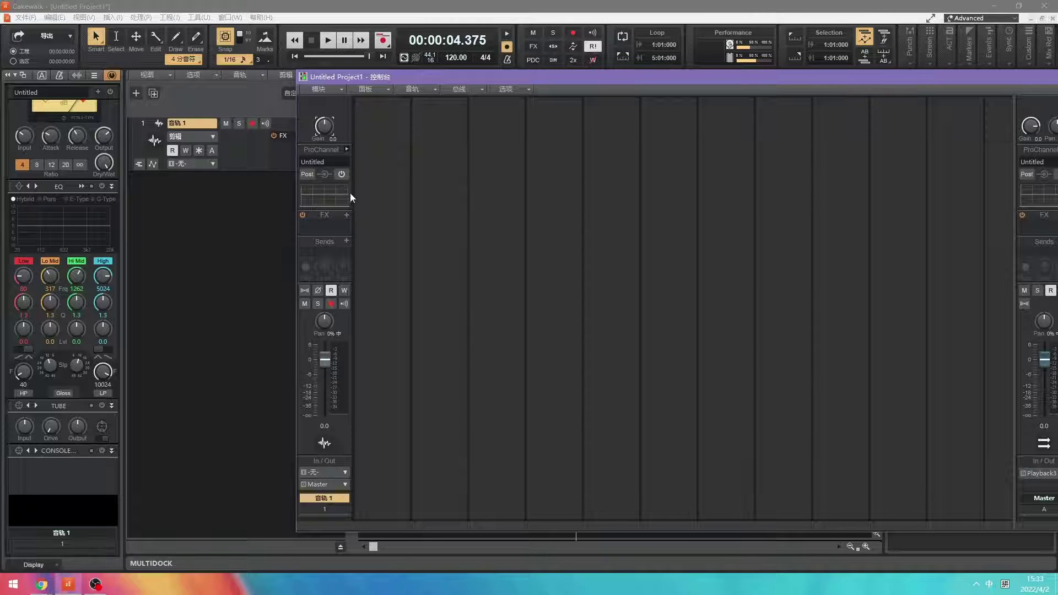
{"action": "left_click_drag", "start_coordinate": [156, 173], "coordinate": [157, 308]}
Expand track 1's ProChannel in the console, look through its Compressor, EQ, Tube and Console modules, and collapse it again
{"action": "left_click", "coordinate": [347, 149]}
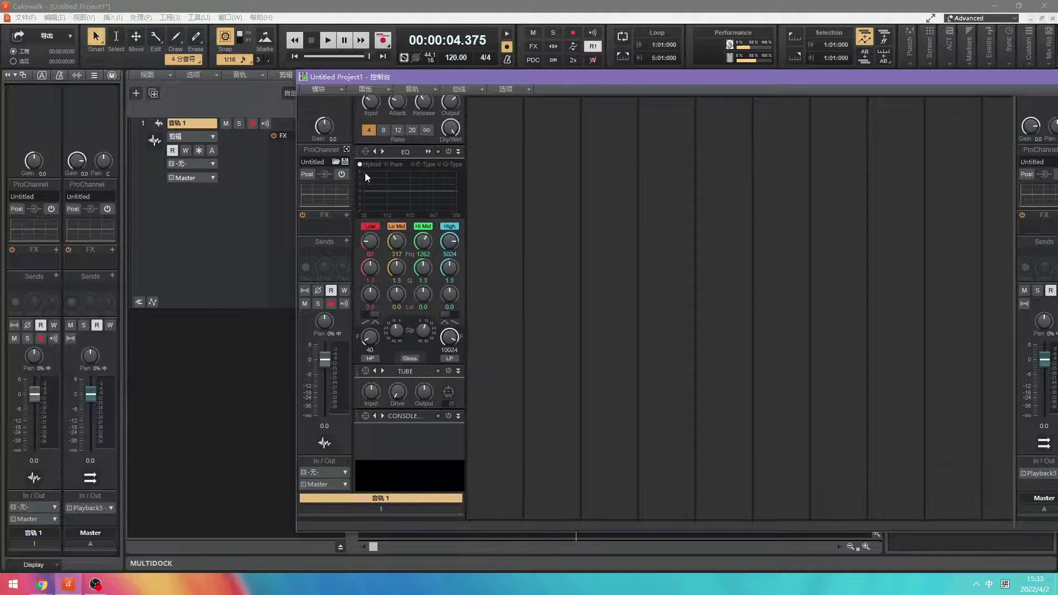
{"action": "scroll", "coordinate": [395, 306], "scroll_direction": "up", "scroll_amount": 3}
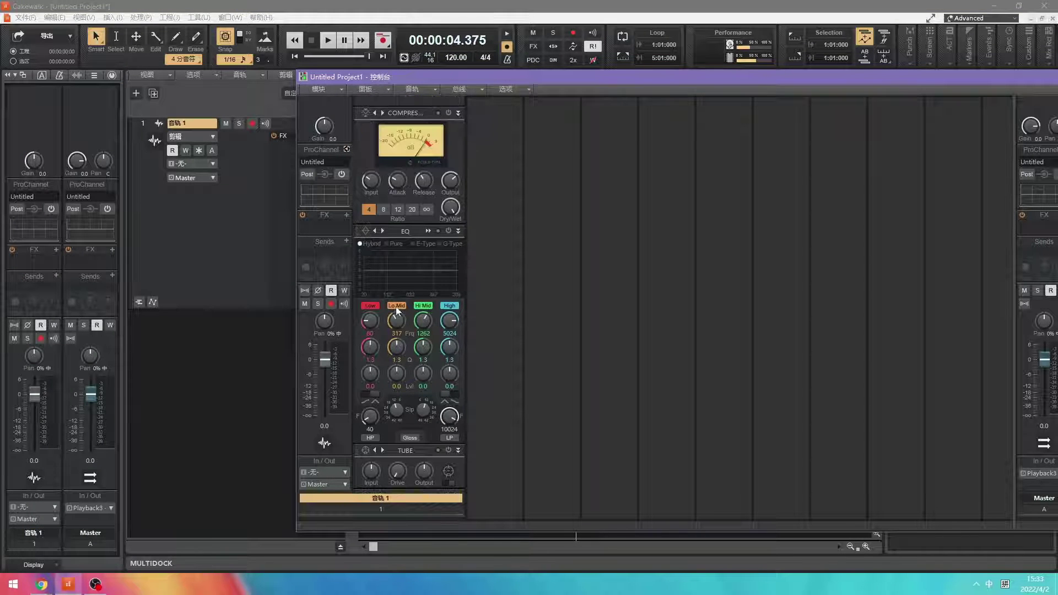
{"action": "scroll", "coordinate": [388, 255], "scroll_direction": "down", "scroll_amount": 3}
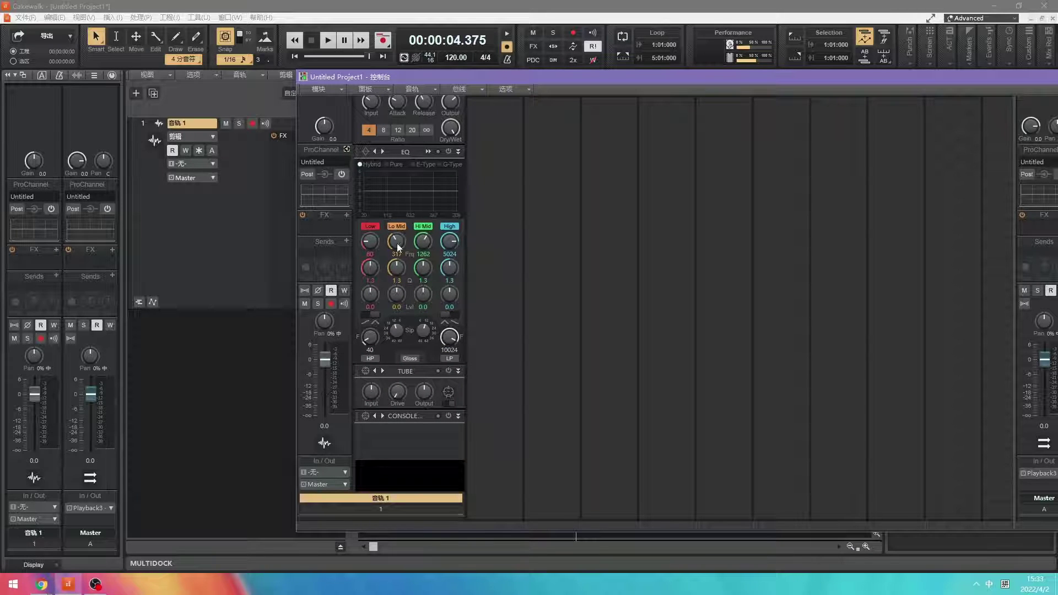
{"action": "scroll", "coordinate": [415, 218], "scroll_direction": "up", "scroll_amount": 1}
{"action": "scroll", "coordinate": [415, 214], "scroll_direction": "up", "scroll_amount": 2}
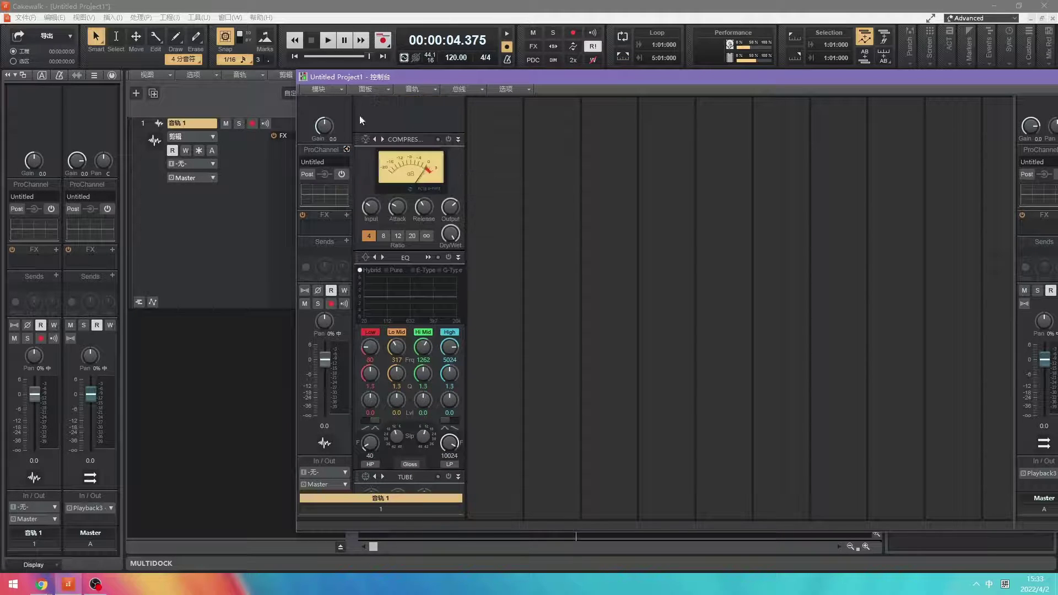
{"action": "scroll", "coordinate": [443, 141], "scroll_direction": "down", "scroll_amount": 3}
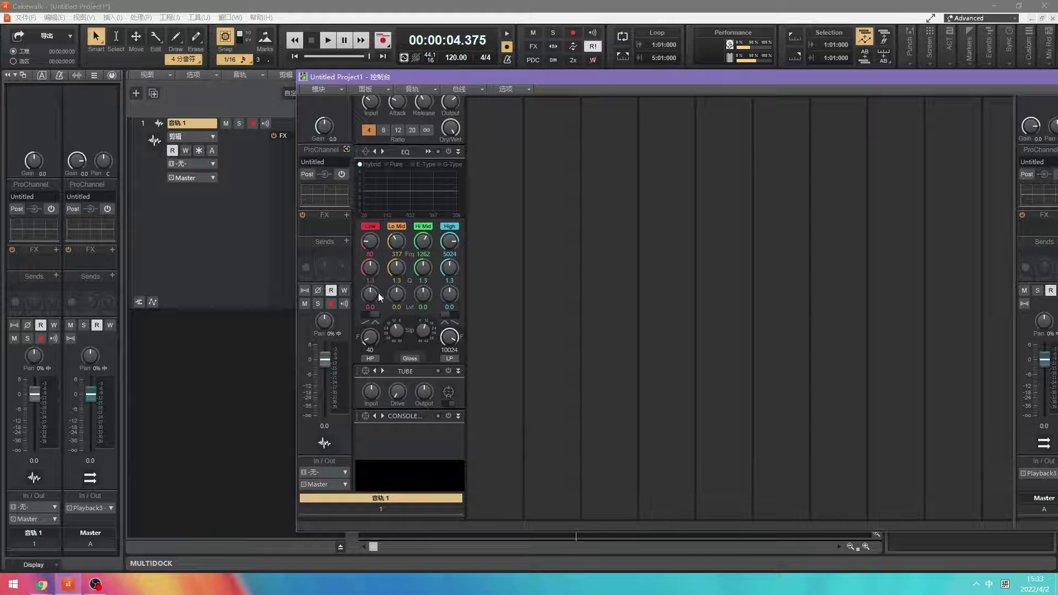
{"action": "scroll", "coordinate": [426, 177], "scroll_direction": "up", "scroll_amount": 3}
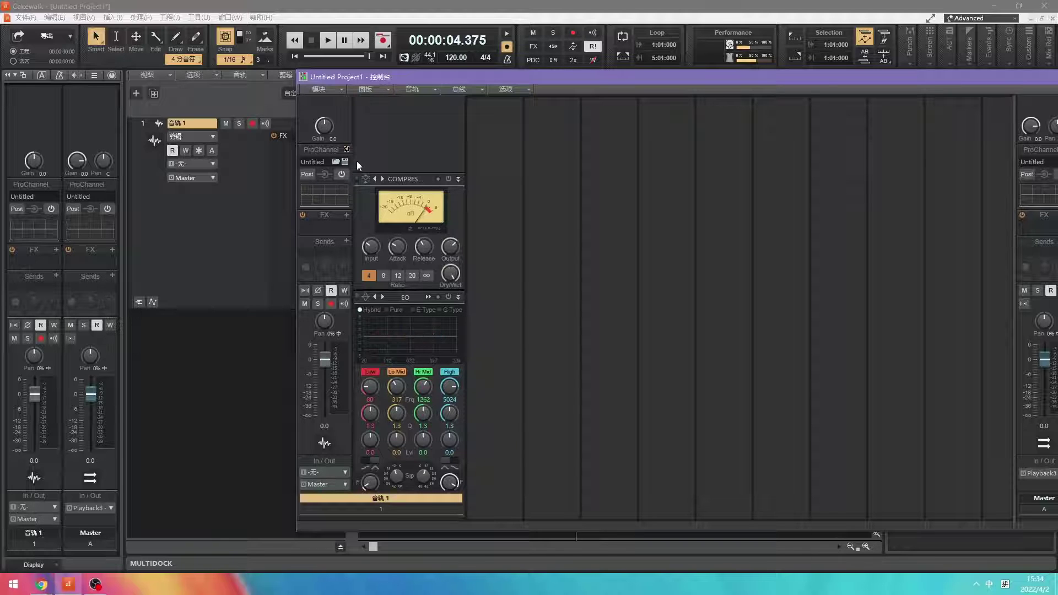
{"action": "left_click", "coordinate": [347, 149]}
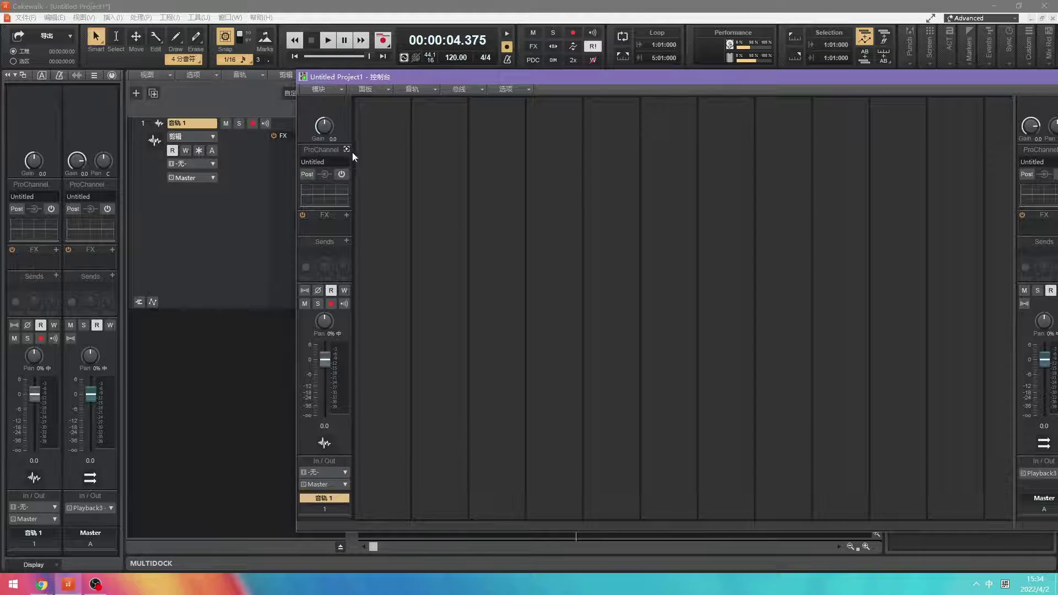
{"action": "left_click", "coordinate": [348, 149]}
{"action": "left_click", "coordinate": [348, 149]}
Turn on the ProChannel EQ in track 1's console strip
{"action": "left_click", "coordinate": [306, 174]}
{"action": "mouse_move", "coordinate": [336, 162]}
{"action": "mouse_move", "coordinate": [315, 200]}
{"action": "left_click", "coordinate": [323, 200]}
Check the plot resolution options of track 1's EQ and bend its curve with a low-mid dip and a small high-mid boost
{"action": "right_click", "coordinate": [325, 199]}
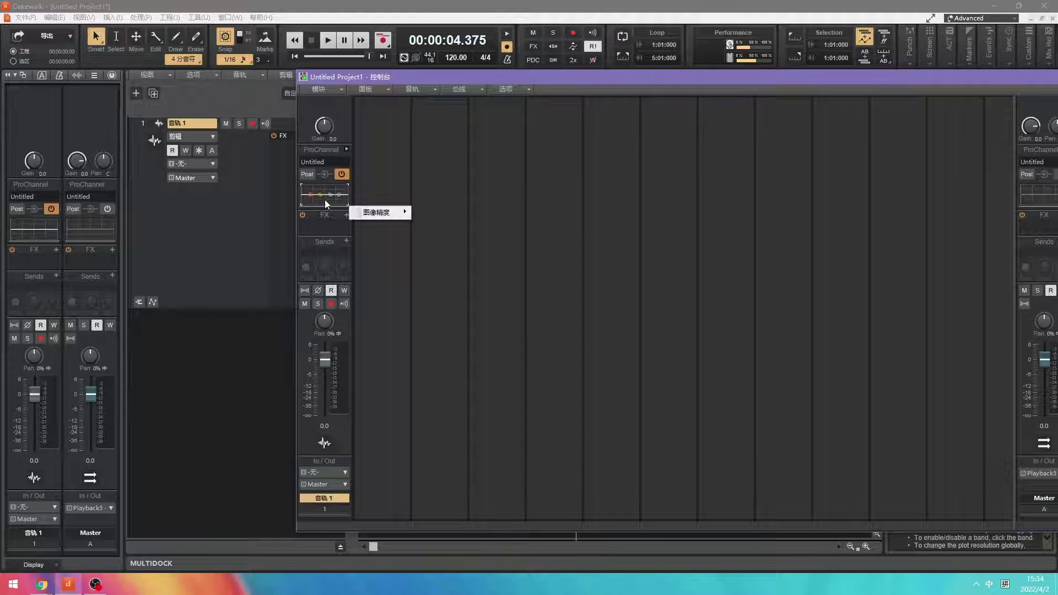
{"action": "left_click", "coordinate": [335, 203]}
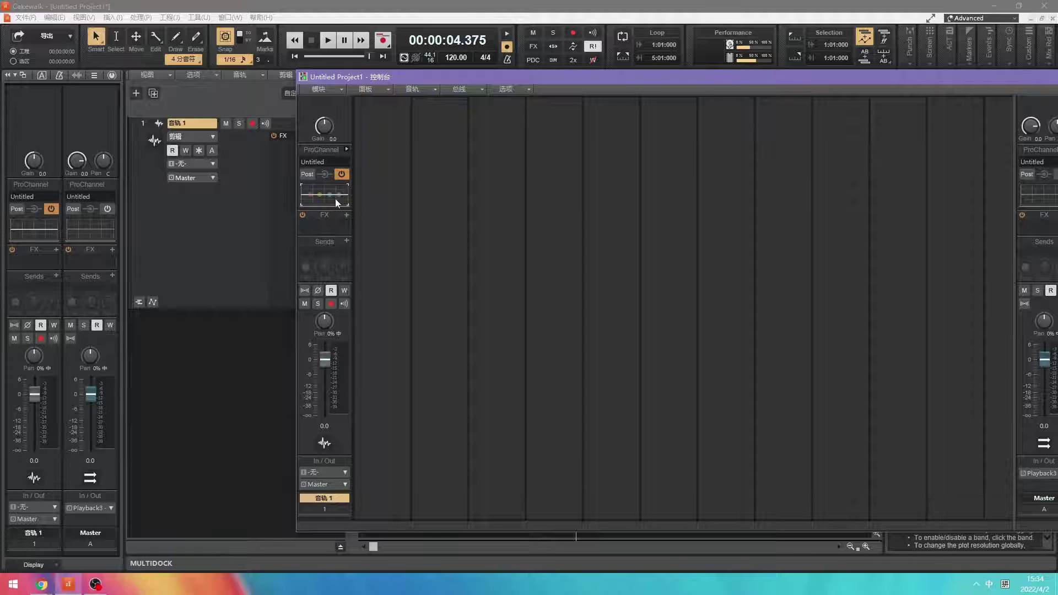
{"action": "right_click", "coordinate": [335, 202]}
{"action": "mouse_move", "coordinate": [380, 213]}
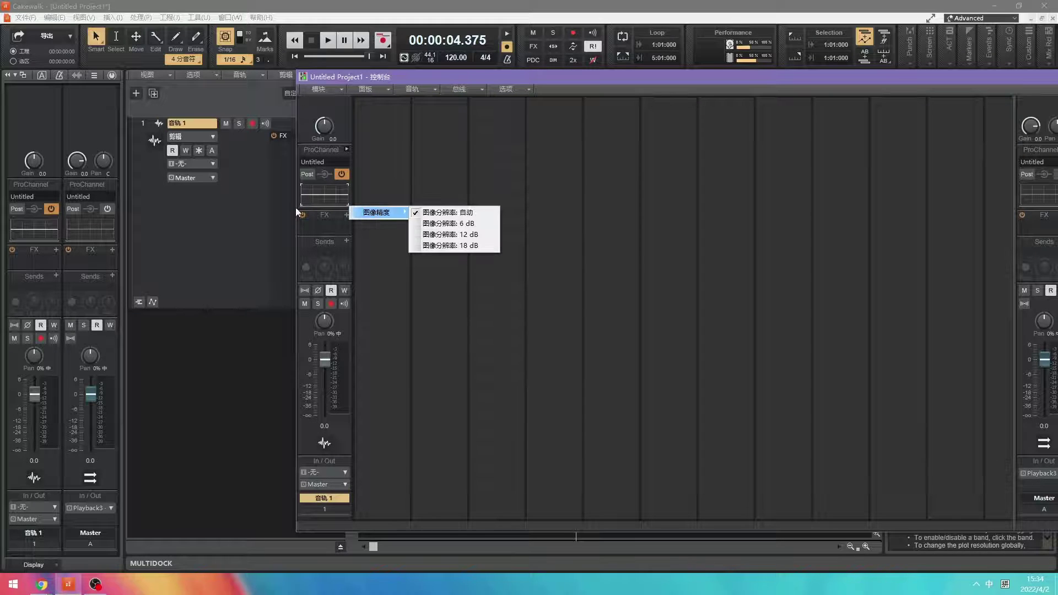
{"action": "left_click", "coordinate": [321, 195]}
{"action": "left_click_drag", "start_coordinate": [319, 194], "coordinate": [329, 191]}
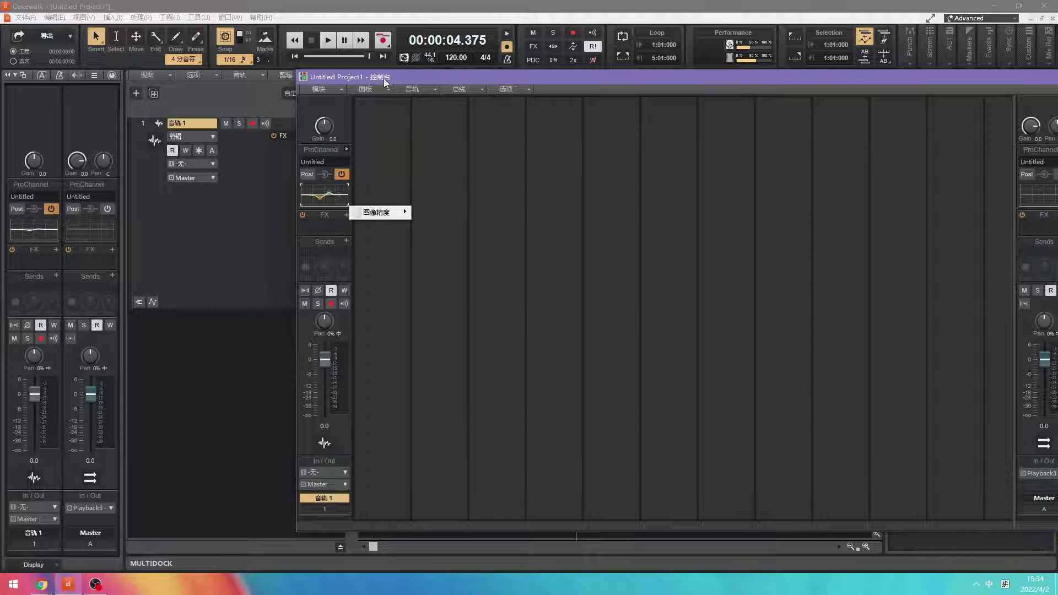
Reposition the floating console window and view the insert options of track 1's FX rack
{"action": "left_click_drag", "start_coordinate": [384, 79], "coordinate": [332, 111]}
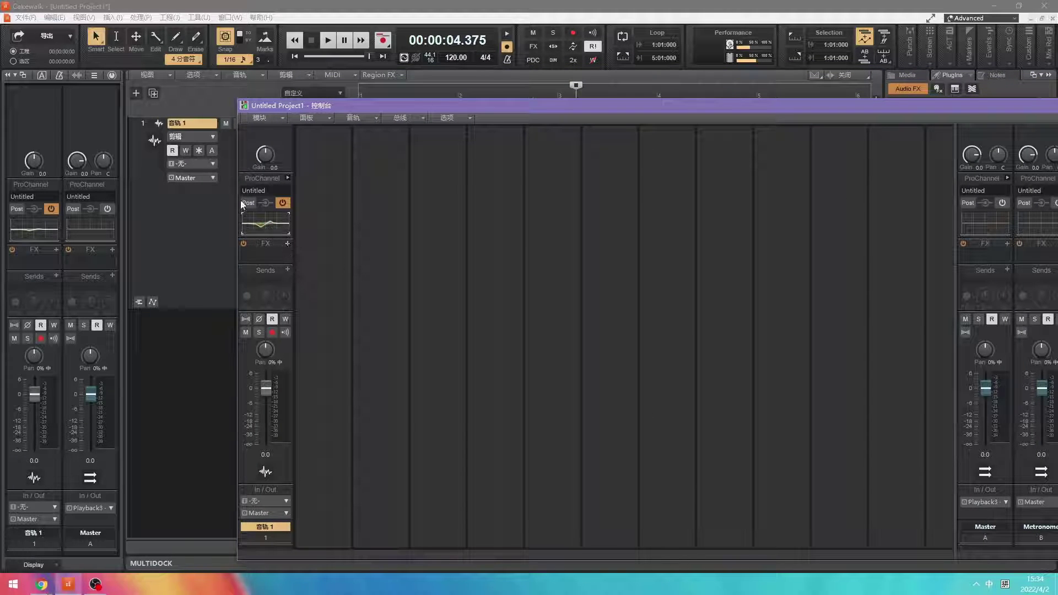
{"action": "left_click", "coordinate": [288, 244]}
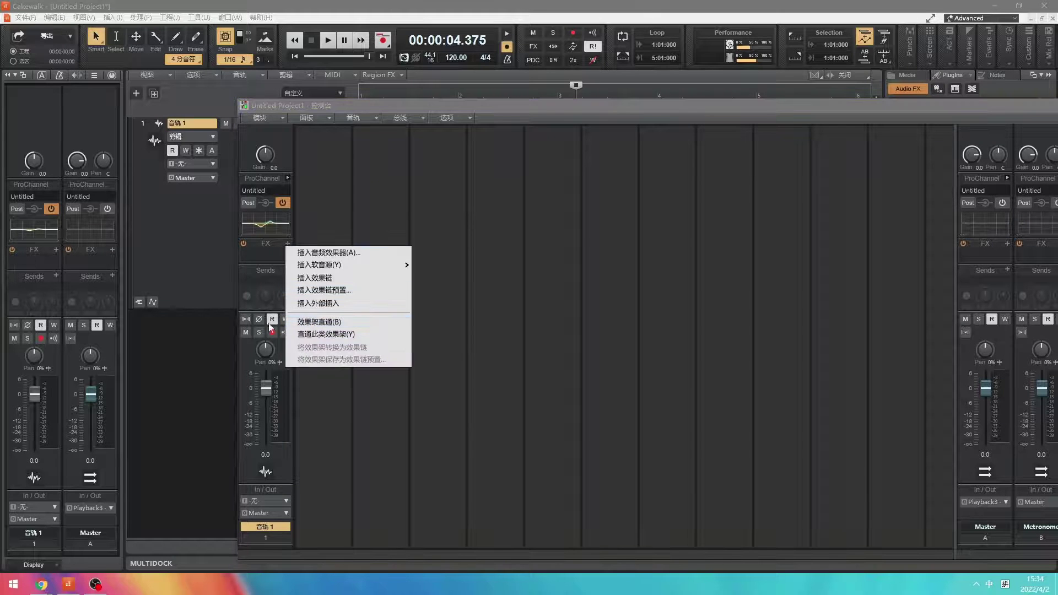
{"action": "mouse_move", "coordinate": [319, 266]}
{"action": "left_click", "coordinate": [277, 267]}
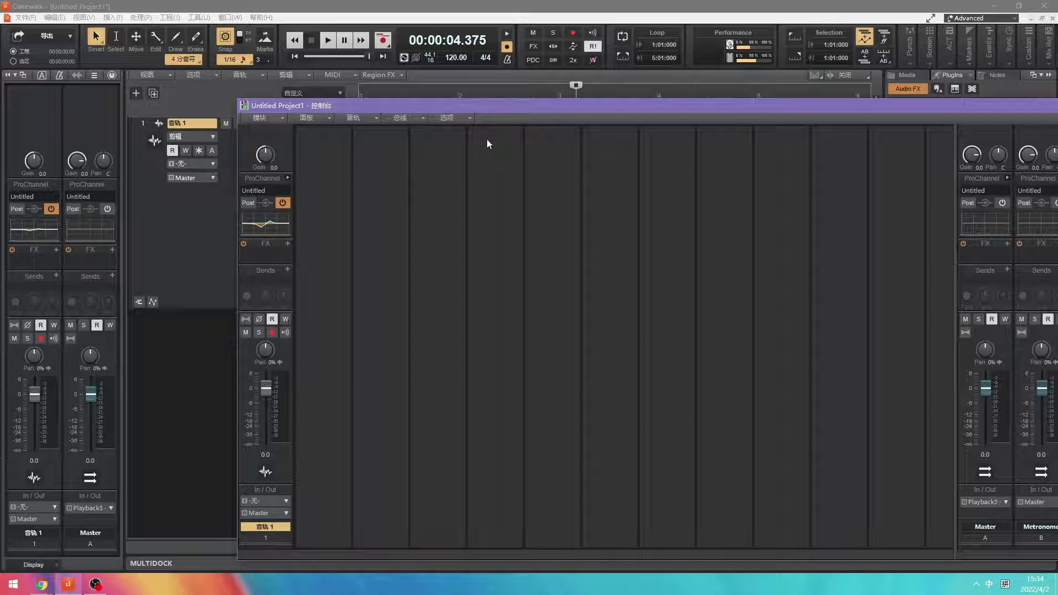
Search the system for 画图 (Paint), launch it and move its window toward the middle of the desktop
{"action": "left_click", "coordinate": [13, 585]}
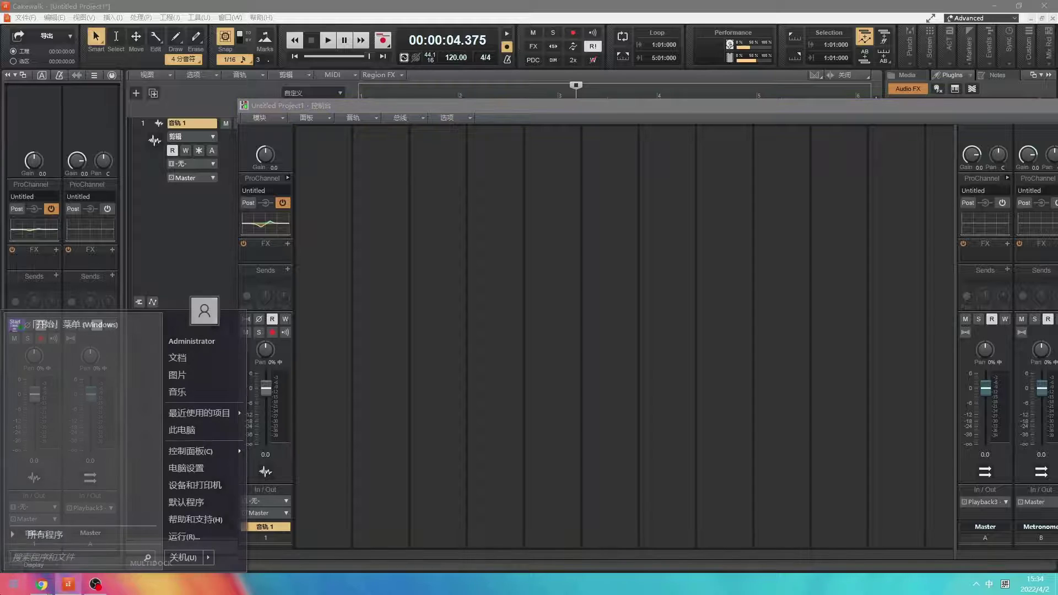
{"action": "type", "text": "hu"}
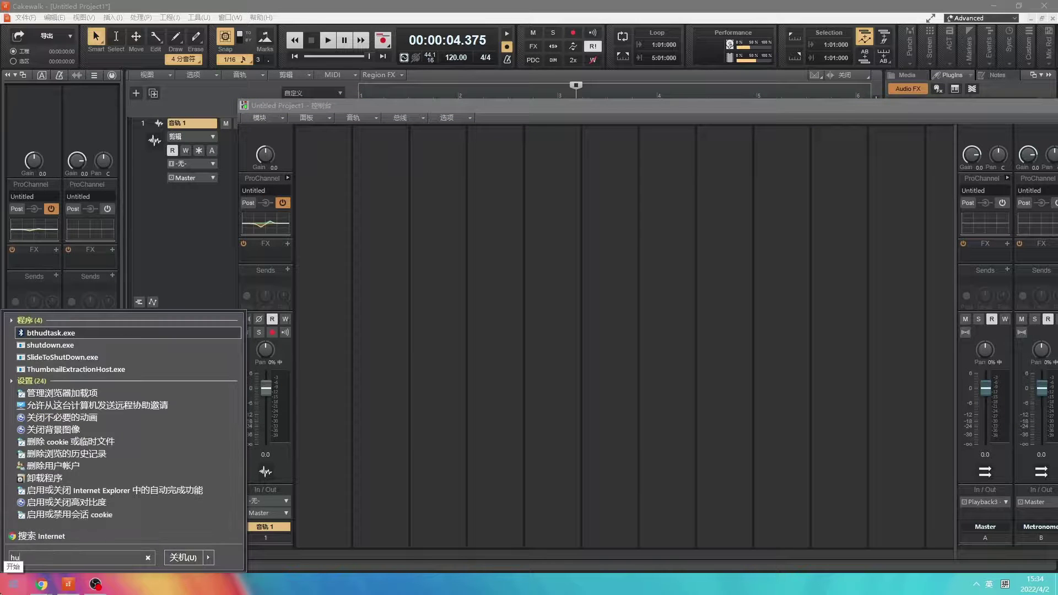
{"action": "key", "text": "BackSpace"}
{"action": "key", "text": "BackSpace"}
{"action": "key", "text": "shift"}
{"action": "type", "text": "huatu"}
{"action": "key", "text": "space"}
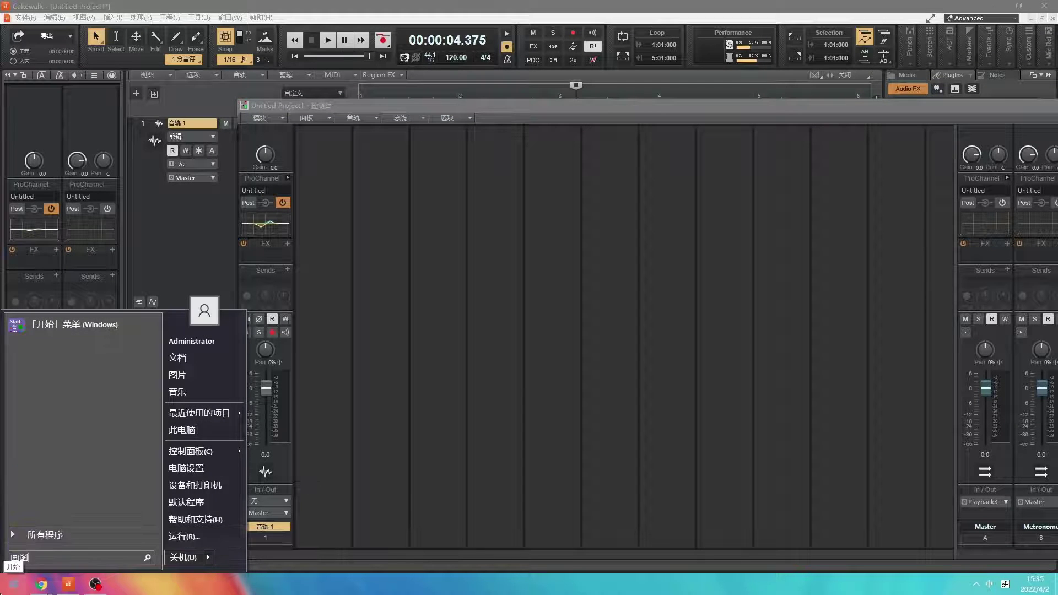
{"action": "key", "text": "Return"}
{"action": "mouse_move", "coordinate": [241, 10]}
{"action": "left_mouse_down"}
{"action": "mouse_move", "coordinate": [345, 123]}
{"action": "mouse_move", "coordinate": [556, 117]}
{"action": "left_mouse_up"}
Draw a small rectangle near the canvas's upper middle and a tall narrow ellipse below it
{"action": "left_click", "coordinate": [568, 144]}
{"action": "left_click_drag", "start_coordinate": [471, 243], "coordinate": [523, 284]}
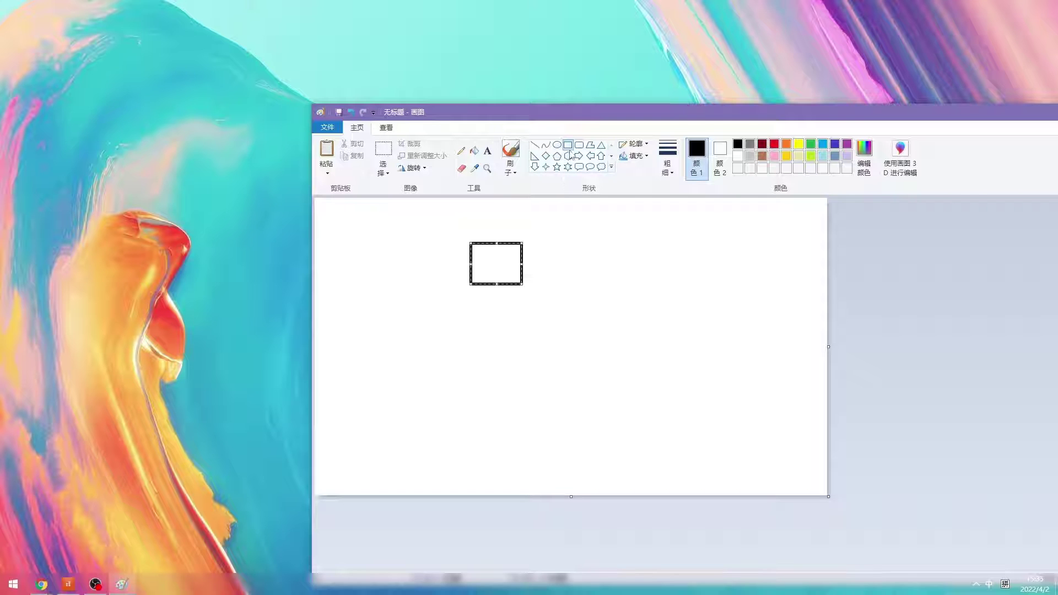
{"action": "left_click", "coordinate": [557, 145]}
{"action": "left_click_drag", "start_coordinate": [482, 305], "coordinate": [505, 450]}
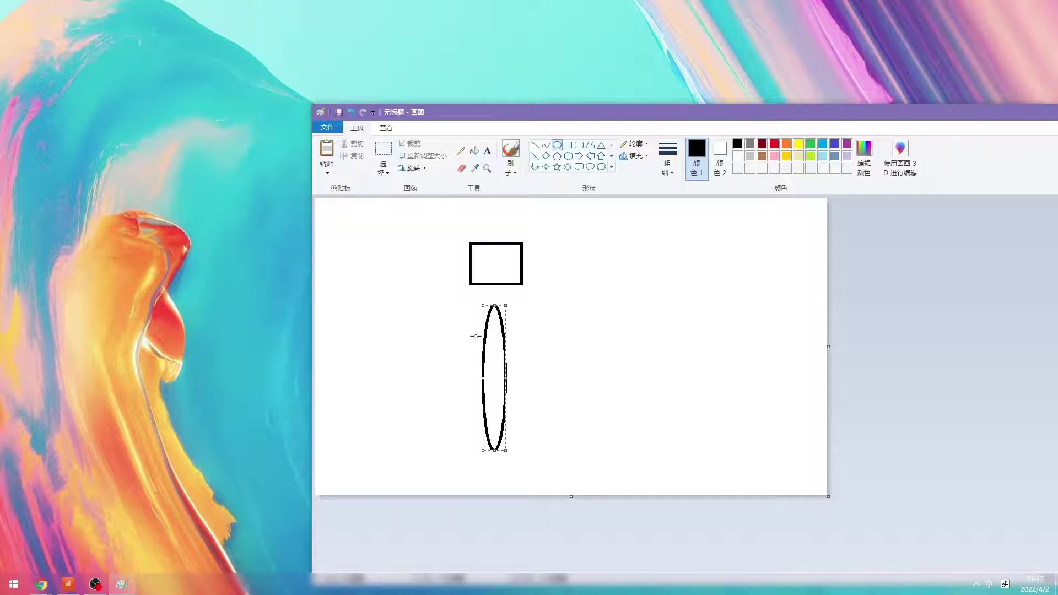
Run a line down from the ellipse's lower tip and across the canvas, and draw a tall rounded rectangle around the line's far end
{"action": "left_click", "coordinate": [535, 145]}
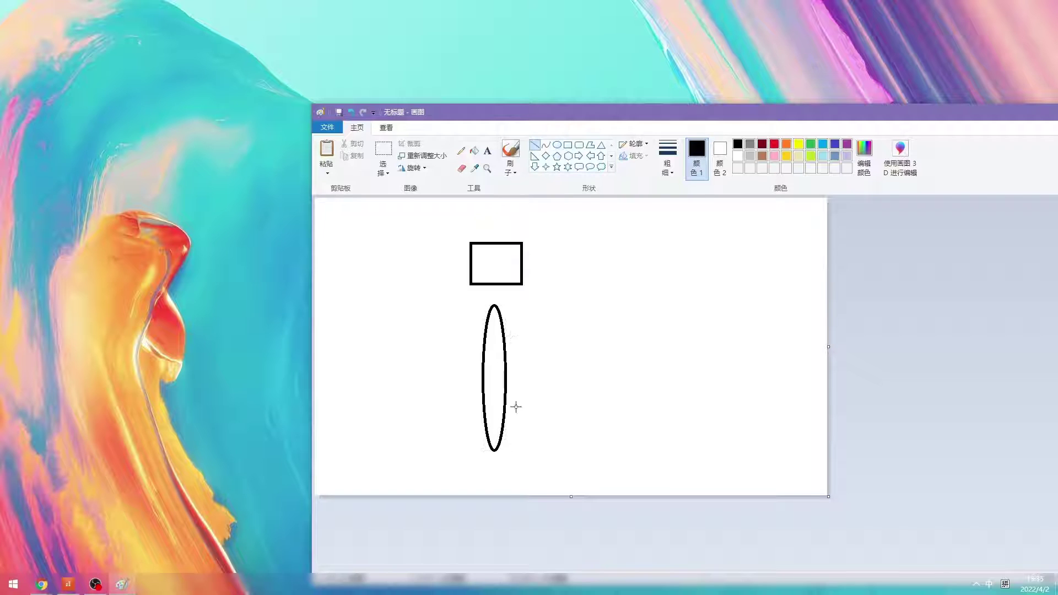
{"action": "mouse_move", "coordinate": [493, 453]}
{"action": "left_mouse_down"}
{"action": "mouse_move", "coordinate": [503, 468]}
{"action": "mouse_move", "coordinate": [493, 470]}
{"action": "left_mouse_up"}
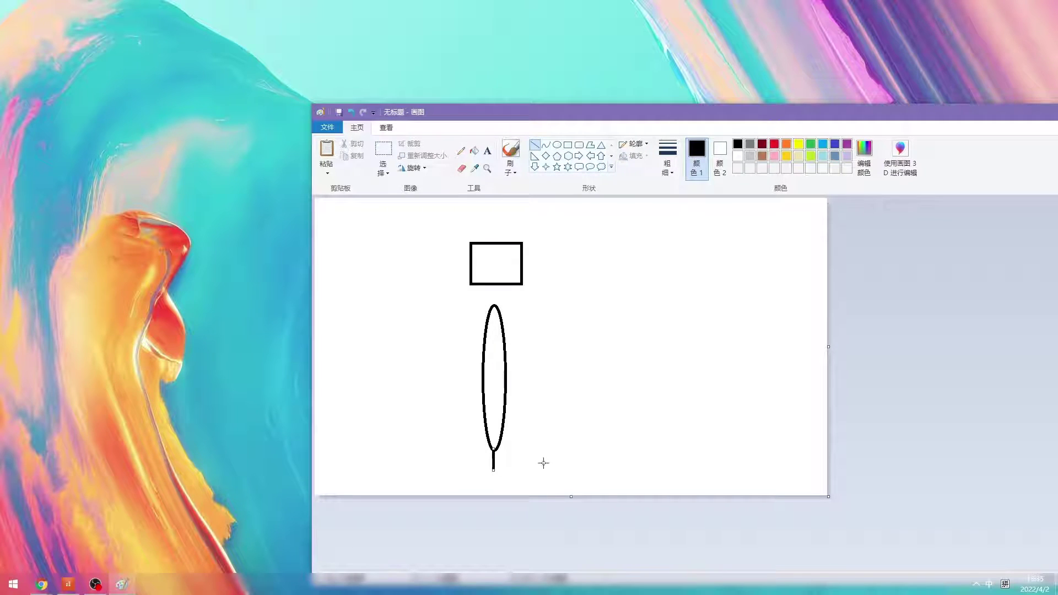
{"action": "left_click", "coordinate": [546, 145]}
{"action": "left_click_drag", "start_coordinate": [493, 470], "coordinate": [771, 472]}
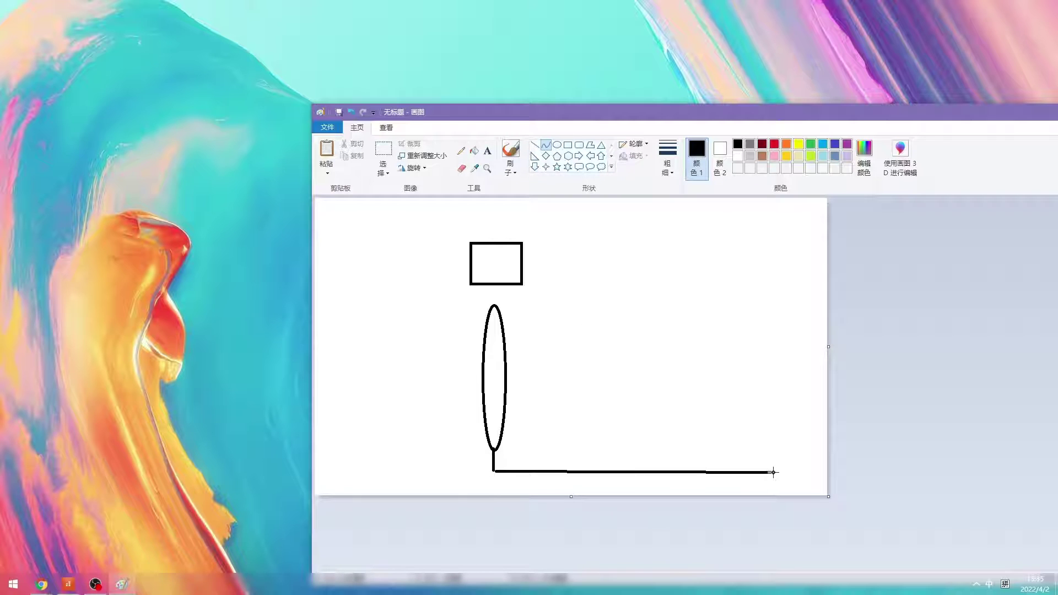
{"action": "left_click", "coordinate": [578, 145]}
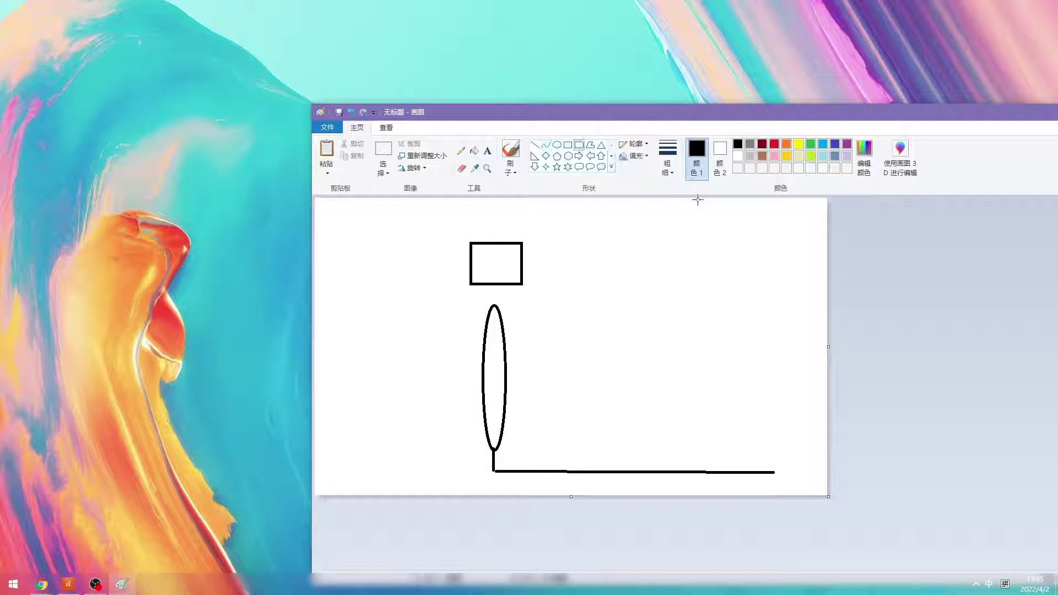
{"action": "mouse_move", "coordinate": [711, 232]}
{"action": "left_mouse_down"}
{"action": "mouse_move", "coordinate": [808, 484]}
{"action": "mouse_move", "coordinate": [789, 465]}
{"action": "mouse_move", "coordinate": [792, 476]}
{"action": "left_mouse_up"}
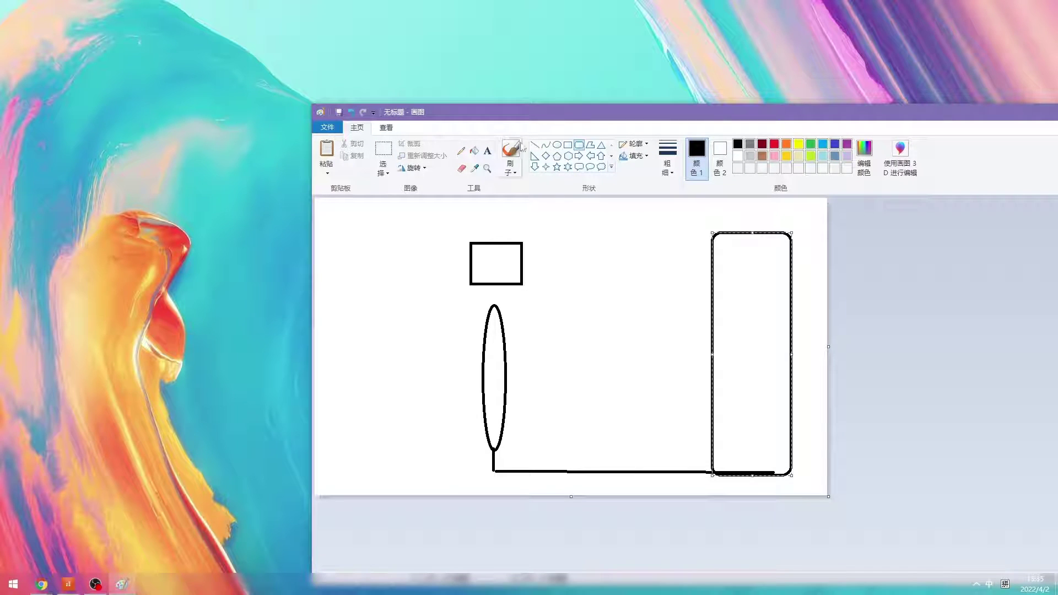
Draw a vertical centre line through the ellipse and a small rectangle across its upper part
{"action": "left_click", "coordinate": [535, 145]}
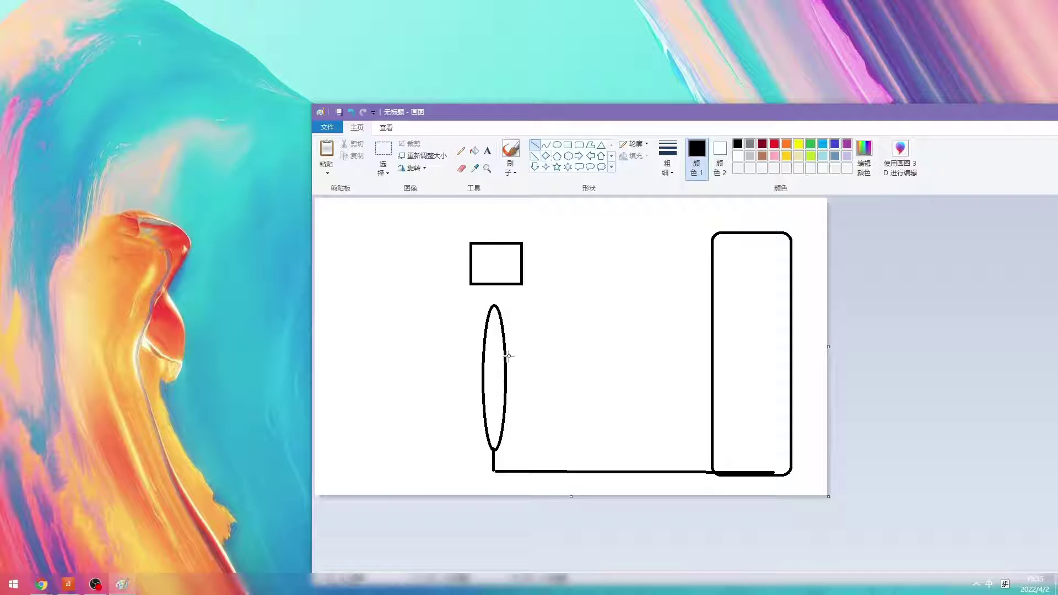
{"action": "left_click_drag", "start_coordinate": [494, 310], "coordinate": [494, 455]}
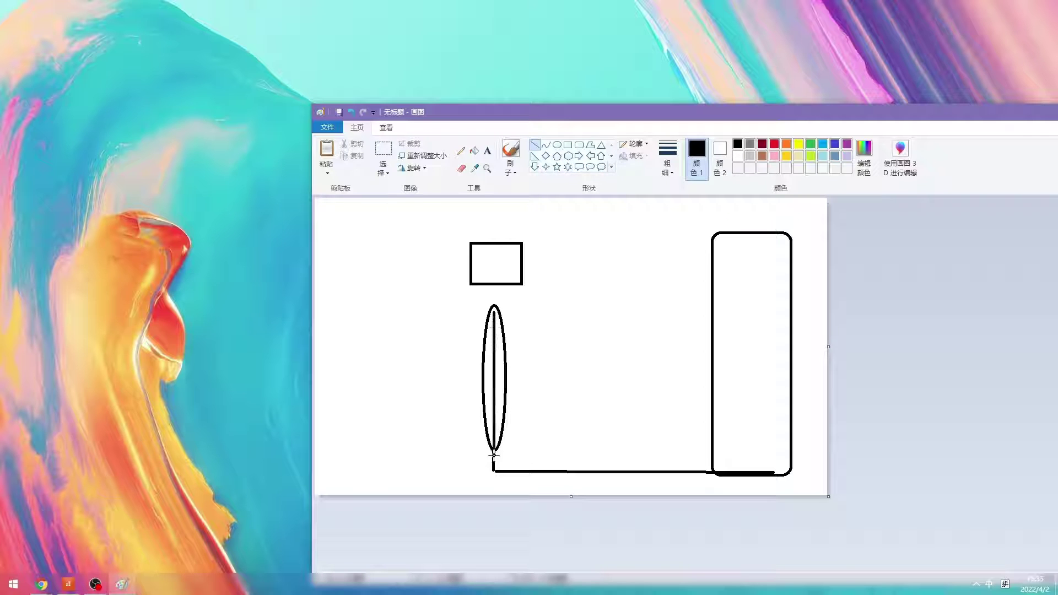
{"action": "left_click", "coordinate": [567, 145]}
{"action": "left_click_drag", "start_coordinate": [484, 338], "coordinate": [504, 353]}
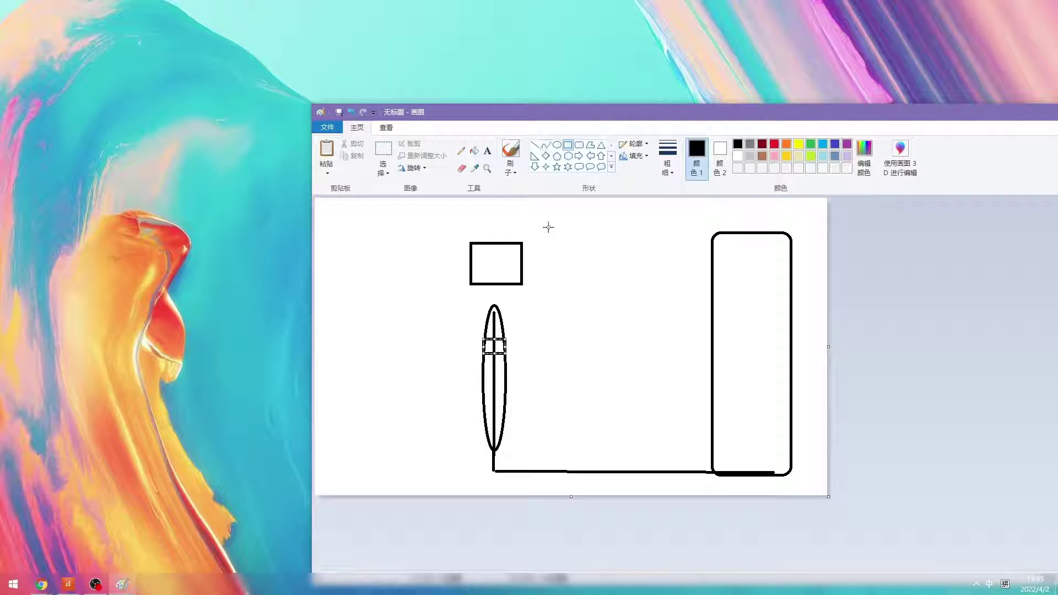
Draw a small circle between the upper rectangle and the ellipse, and a tall narrow rectangle to the right of the ellipse
{"action": "left_click", "coordinate": [558, 145]}
{"action": "mouse_move", "coordinate": [486, 286]}
{"action": "left_mouse_down"}
{"action": "mouse_move", "coordinate": [509, 314]}
{"action": "mouse_move", "coordinate": [505, 306]}
{"action": "left_mouse_up"}
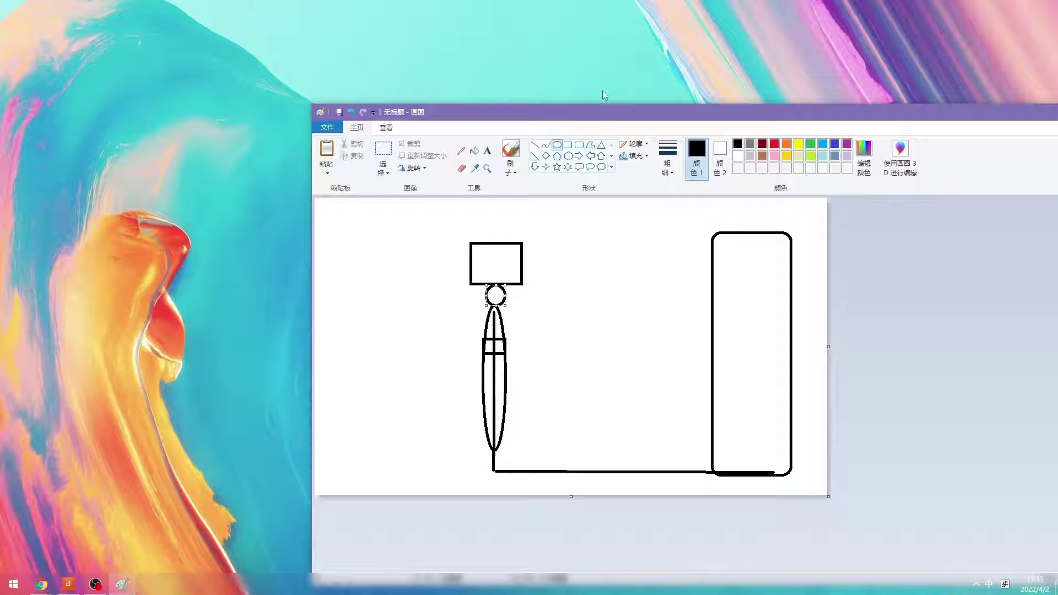
{"action": "left_click", "coordinate": [567, 145]}
{"action": "left_click_drag", "start_coordinate": [551, 306], "coordinate": [581, 454]}
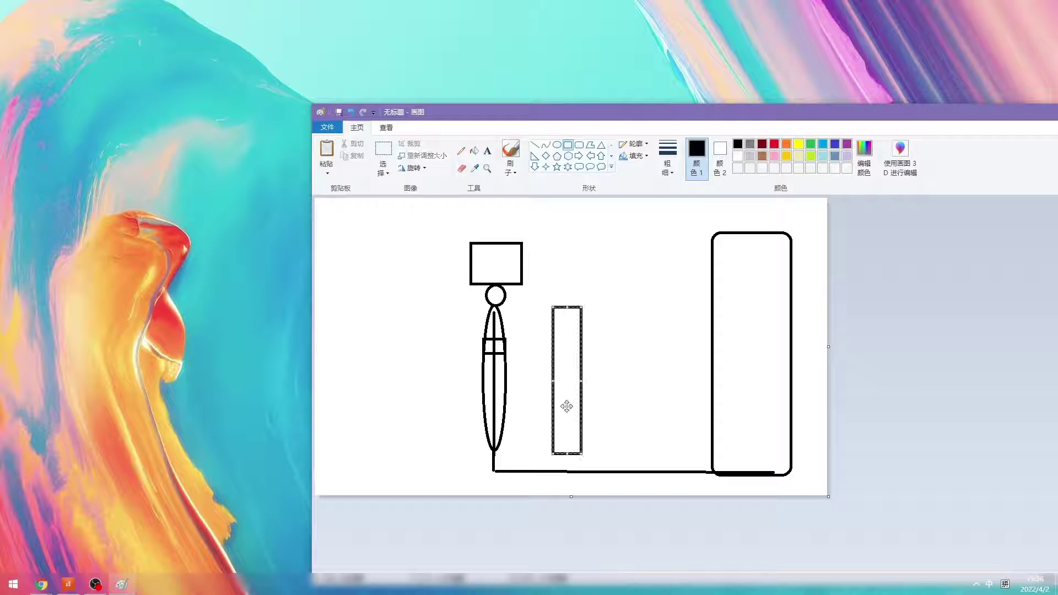
Connect the small circle to the tall narrow rectangle with a line curving inside it, and join the rectangle's base to the horizontal line
{"action": "left_click", "coordinate": [535, 145]}
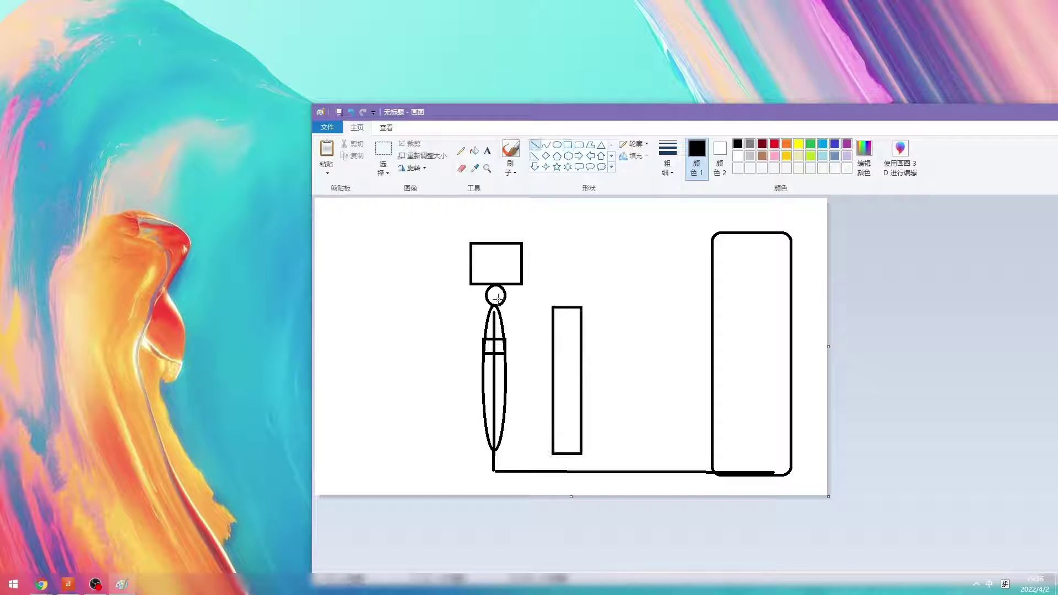
{"action": "left_click_drag", "start_coordinate": [498, 299], "coordinate": [549, 365]}
{"action": "left_click", "coordinate": [546, 145]}
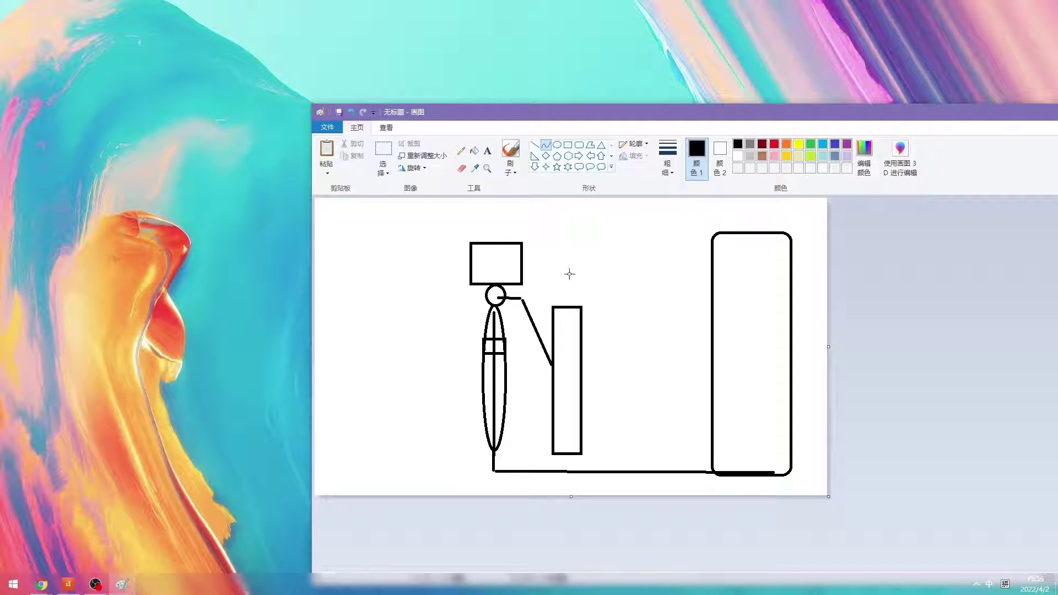
{"action": "left_click_drag", "start_coordinate": [579, 346], "coordinate": [572, 345]}
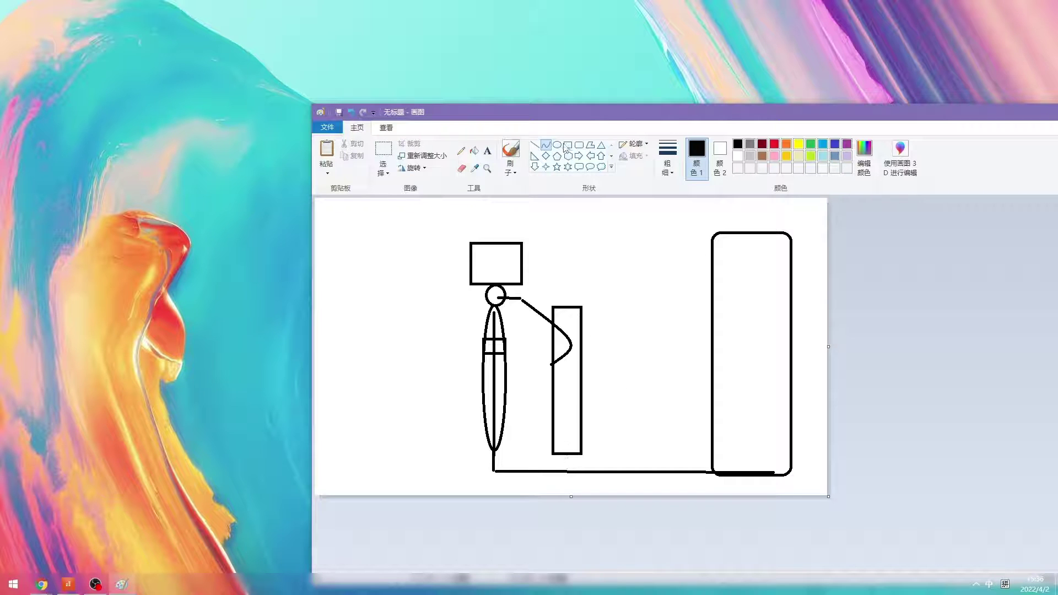
{"action": "left_click", "coordinate": [535, 145]}
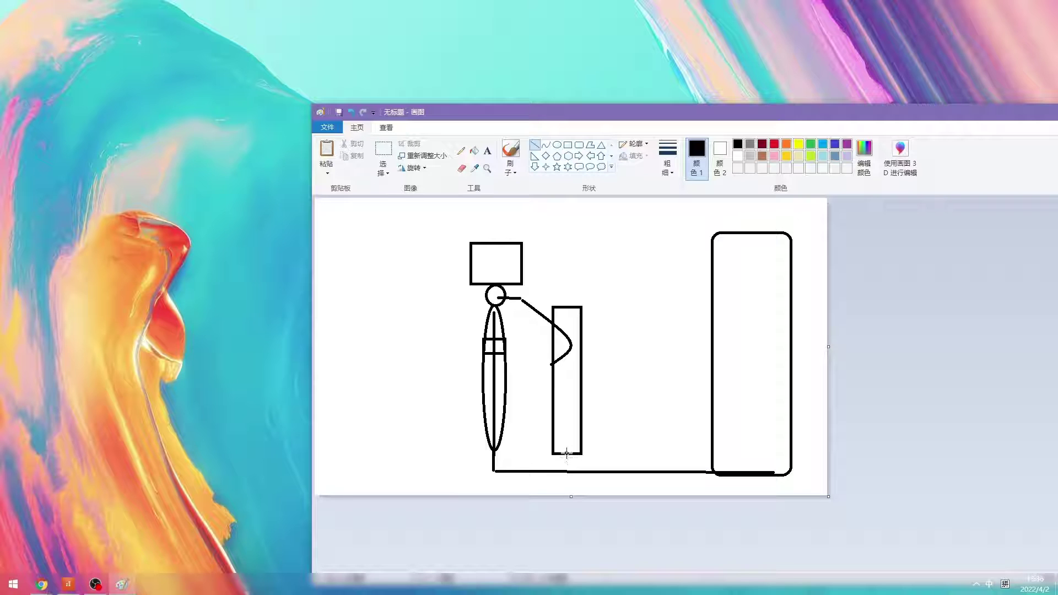
{"action": "left_click_drag", "start_coordinate": [566, 453], "coordinate": [567, 469]}
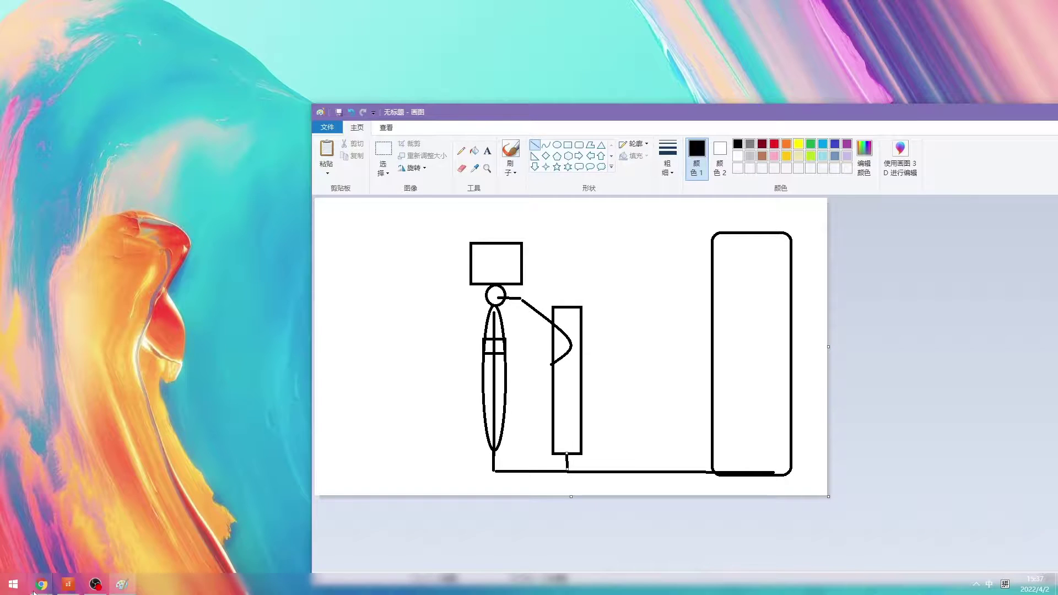
Switch to Cakewalk, check the send destinations of track 音轨 1, and move the console window fully into view
{"action": "mouse_move", "coordinate": [68, 584]}
{"action": "left_click", "coordinate": [81, 567]}
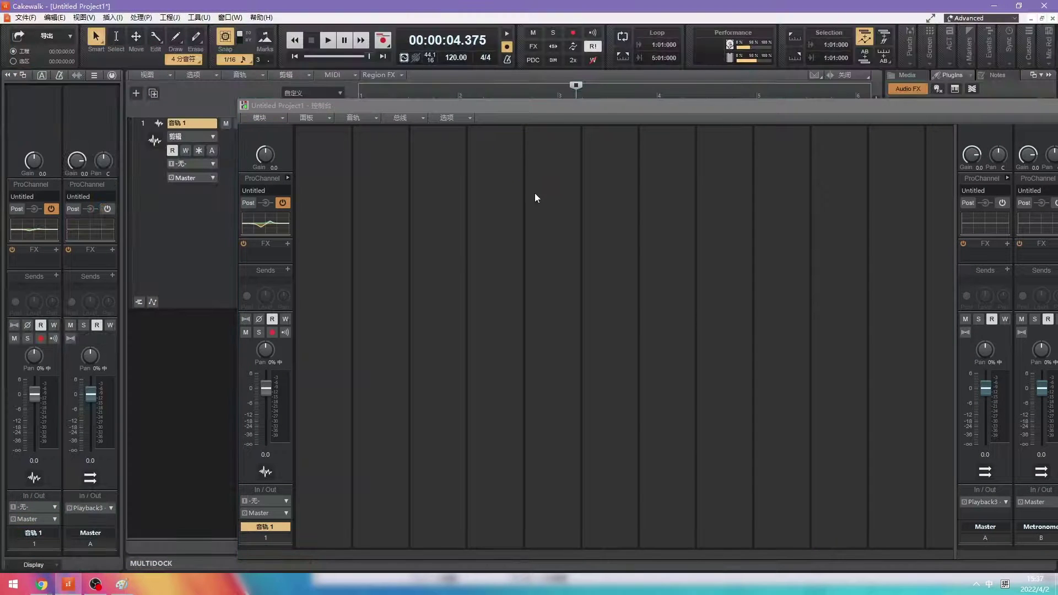
{"action": "left_click", "coordinate": [288, 270]}
{"action": "left_click", "coordinate": [299, 277]}
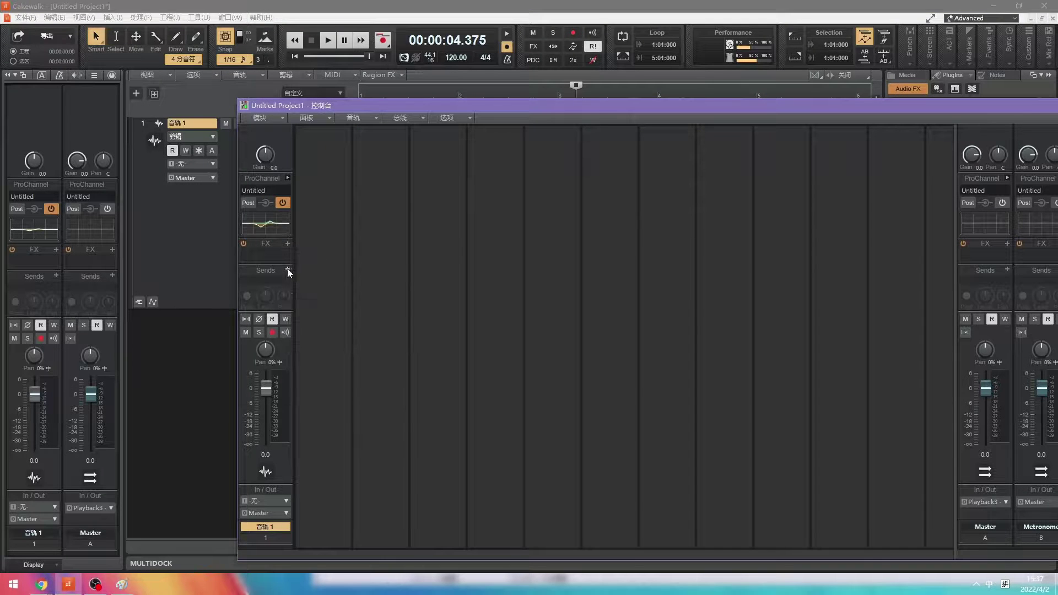
{"action": "left_click", "coordinate": [287, 271]}
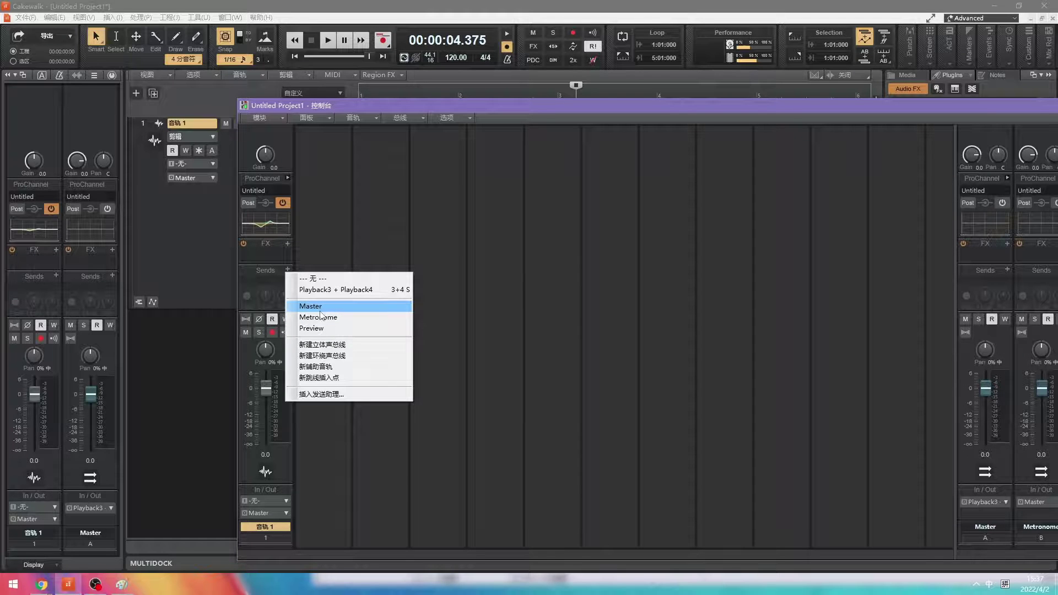
{"action": "left_click_drag", "start_coordinate": [929, 104], "coordinate": [766, 44]}
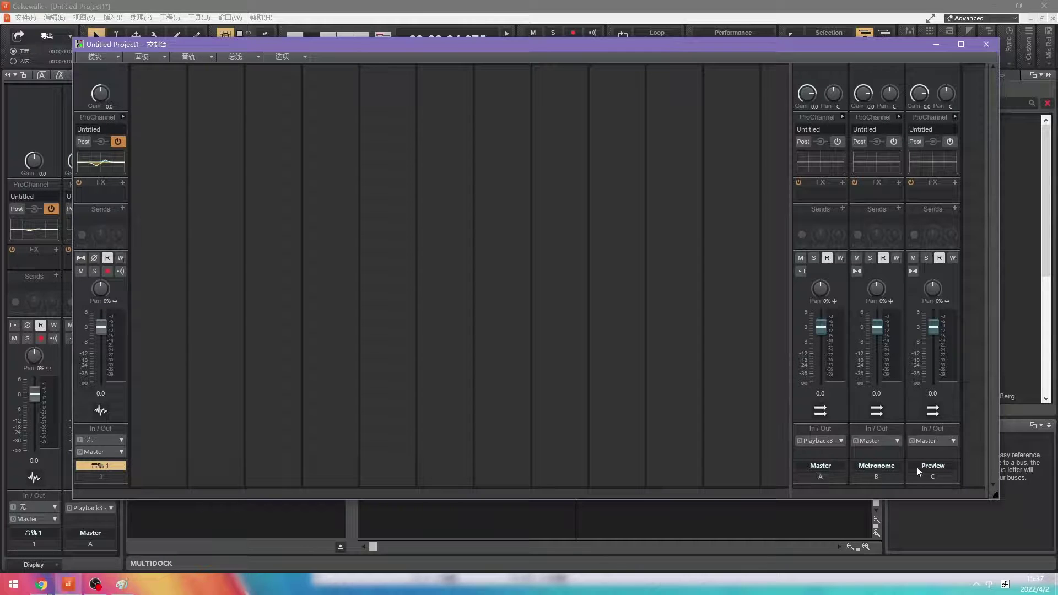
Delete the Metronome and Preview buses from the console
{"action": "left_click", "coordinate": [884, 467]}
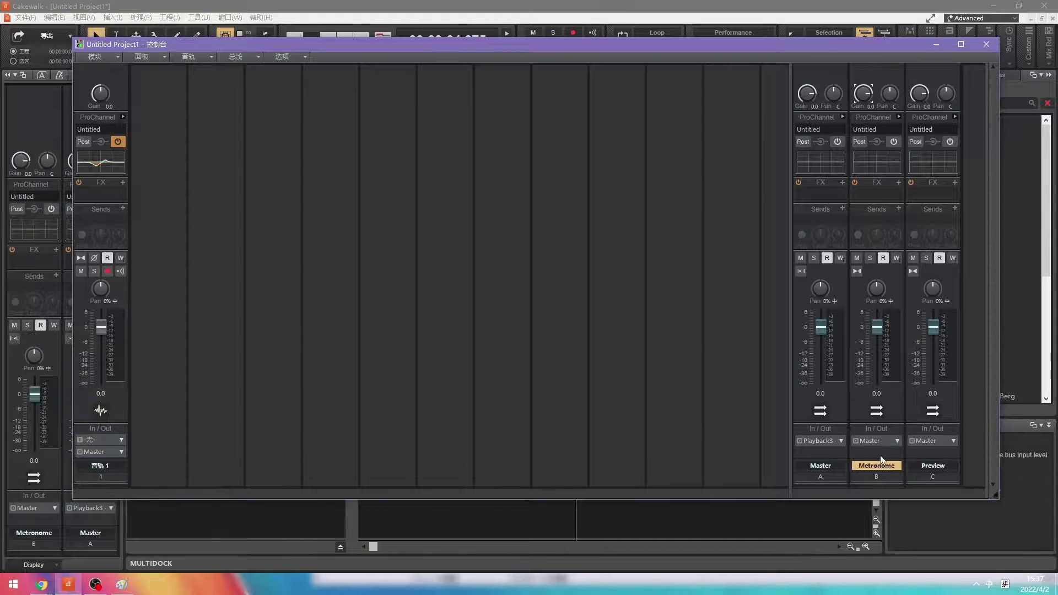
{"action": "right_click", "coordinate": [881, 461]}
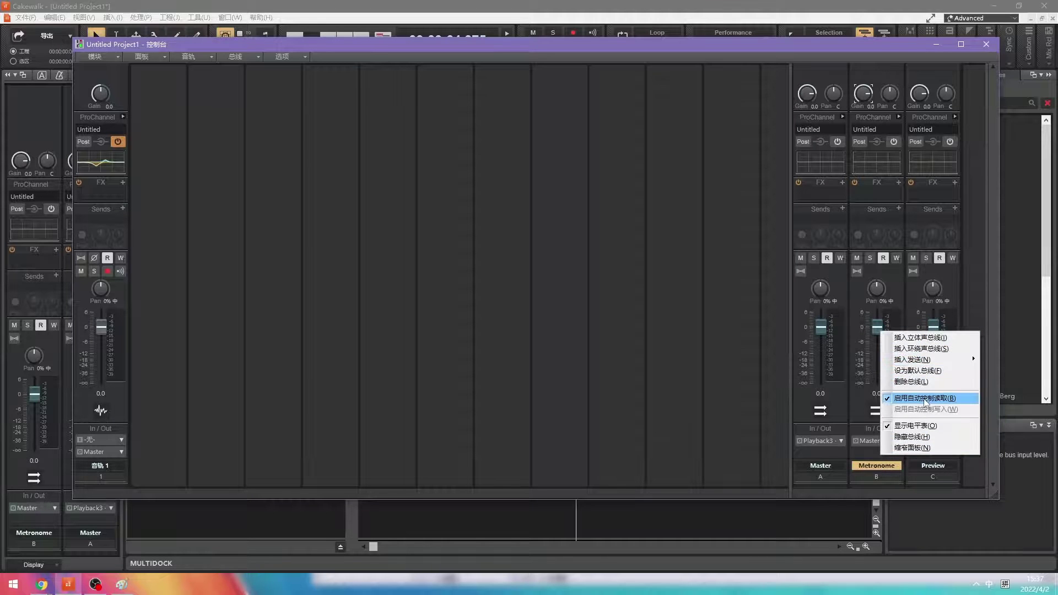
{"action": "mouse_move", "coordinate": [928, 361]}
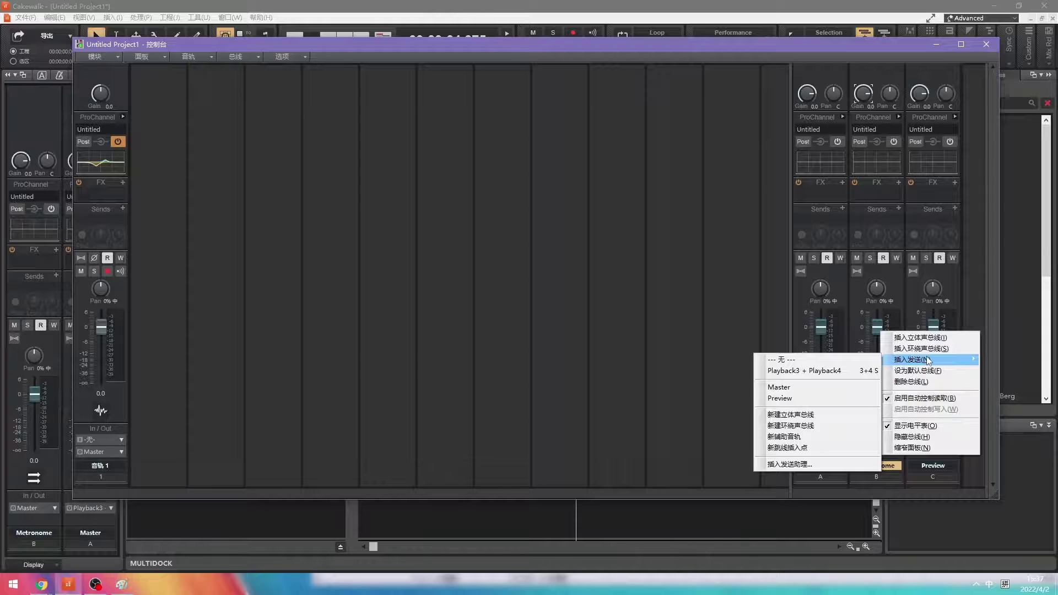
{"action": "left_click", "coordinate": [918, 381]}
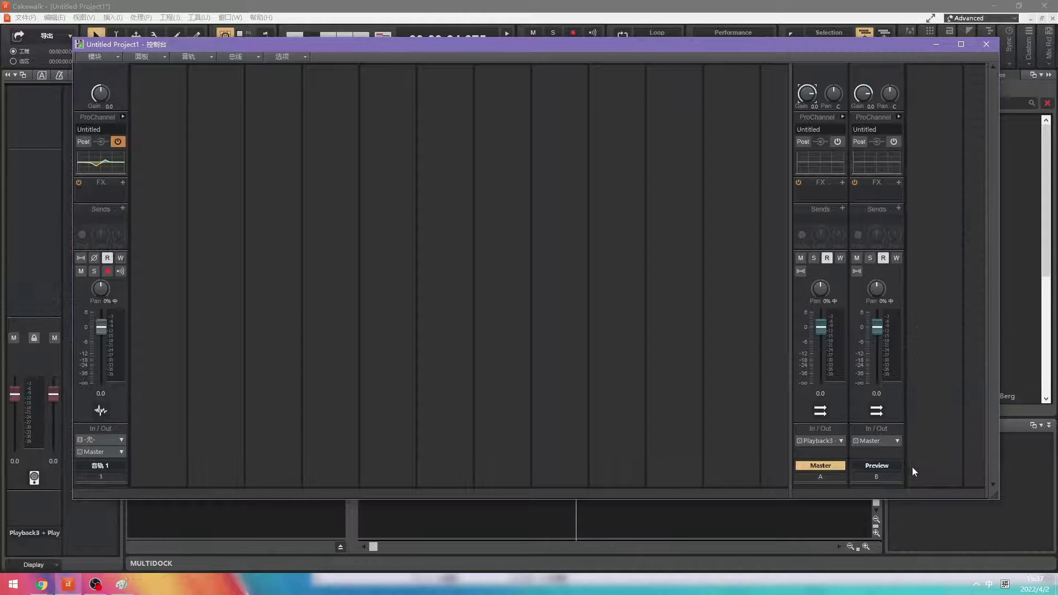
{"action": "left_click", "coordinate": [893, 465]}
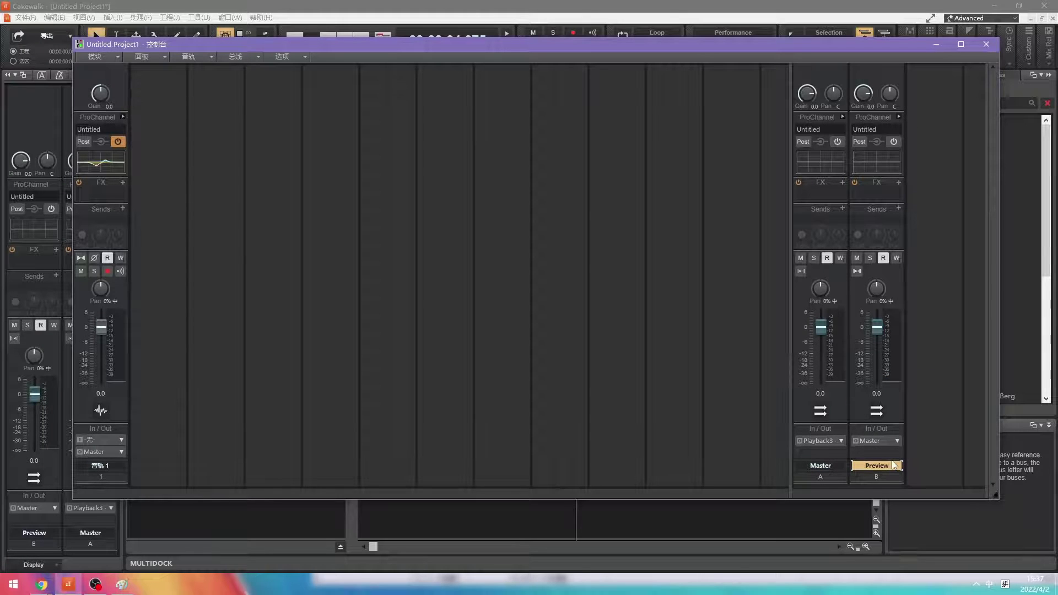
{"action": "right_click", "coordinate": [894, 448]}
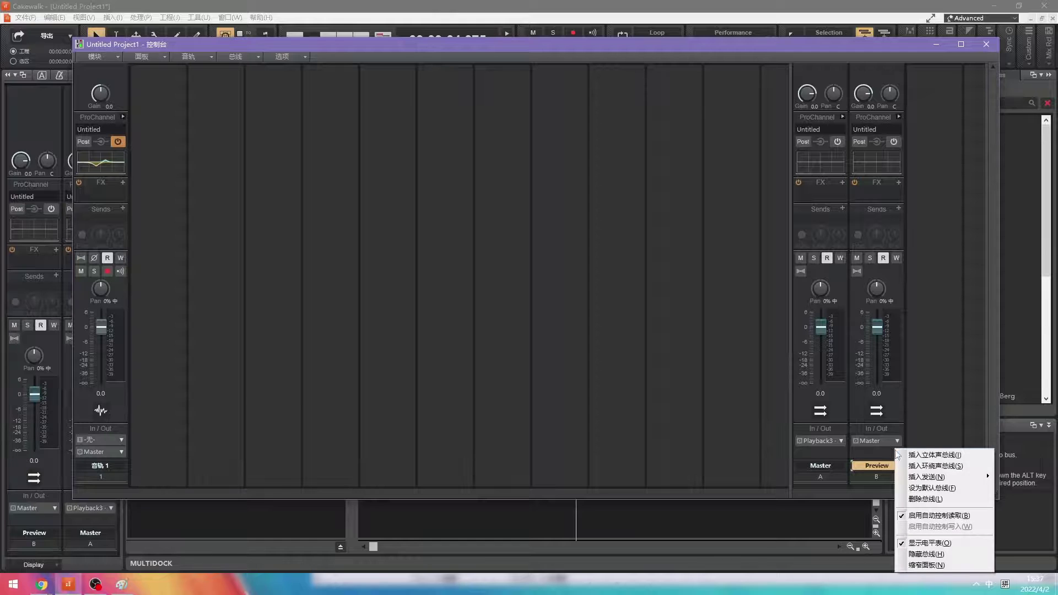
{"action": "left_click", "coordinate": [924, 499]}
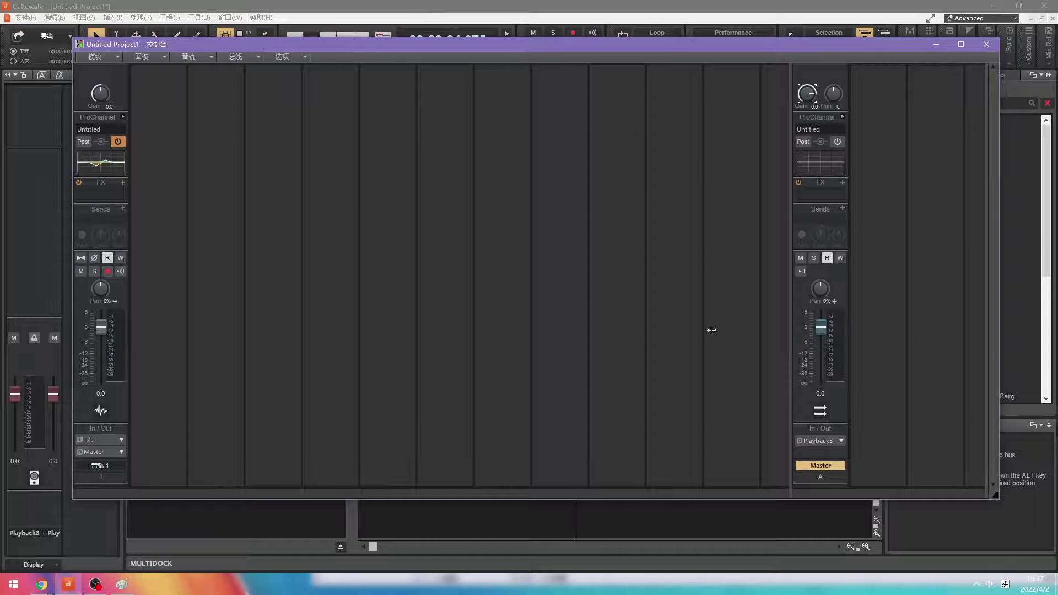
Add a send to the Master bus on track 音轨 1 and delete that send again
{"action": "right_click", "coordinate": [120, 184]}
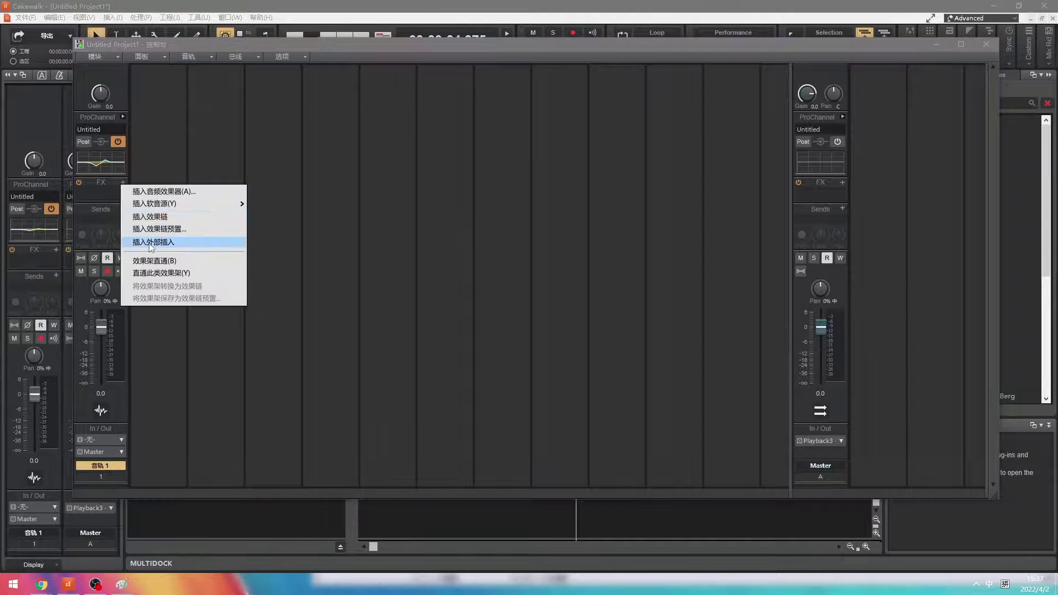
{"action": "left_click", "coordinate": [112, 208]}
{"action": "left_click", "coordinate": [123, 207]}
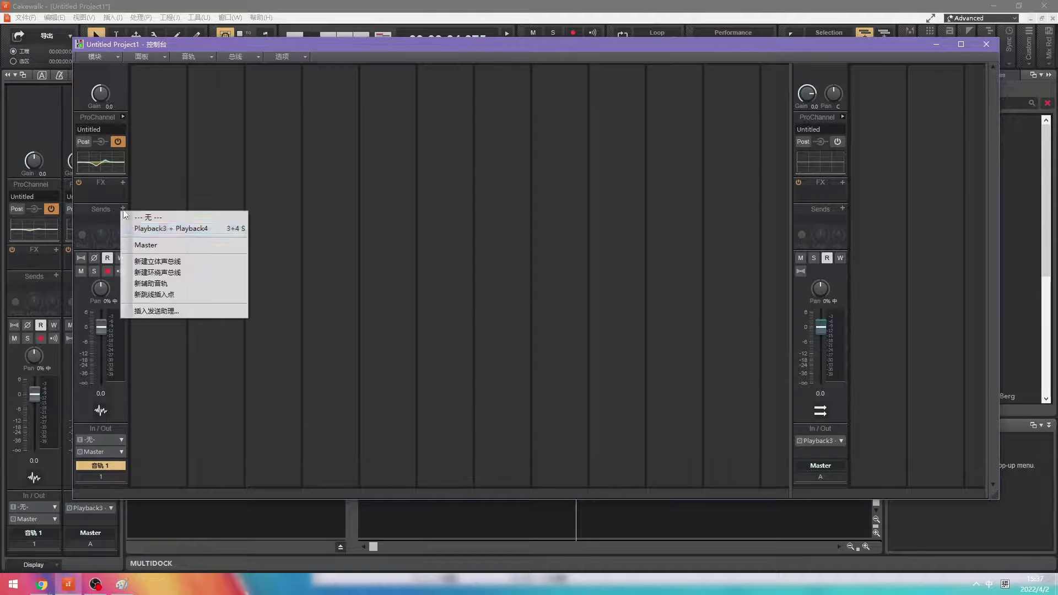
{"action": "left_click", "coordinate": [161, 247]}
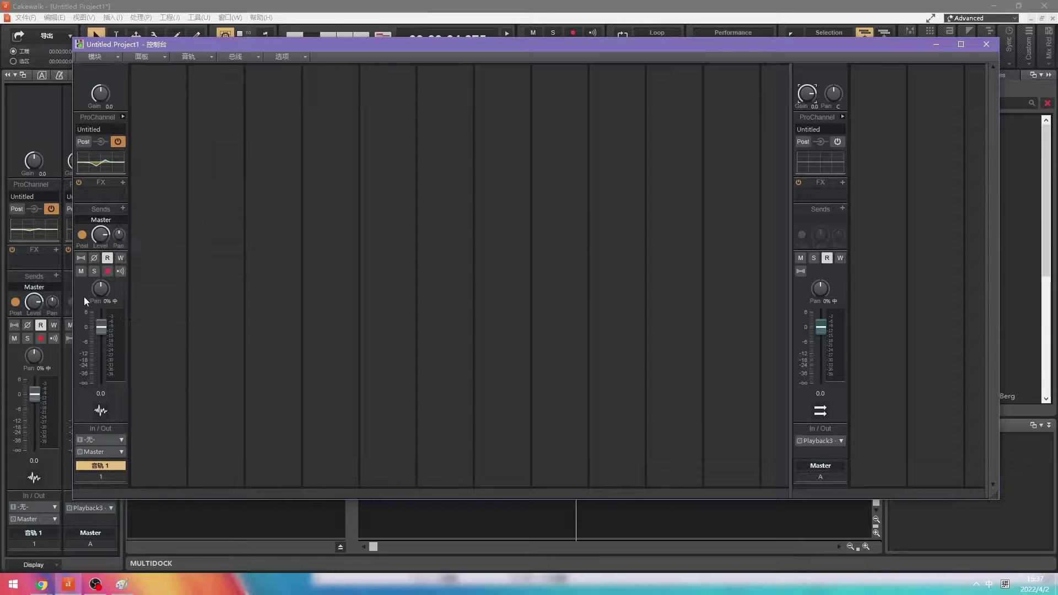
{"action": "left_click", "coordinate": [122, 220]}
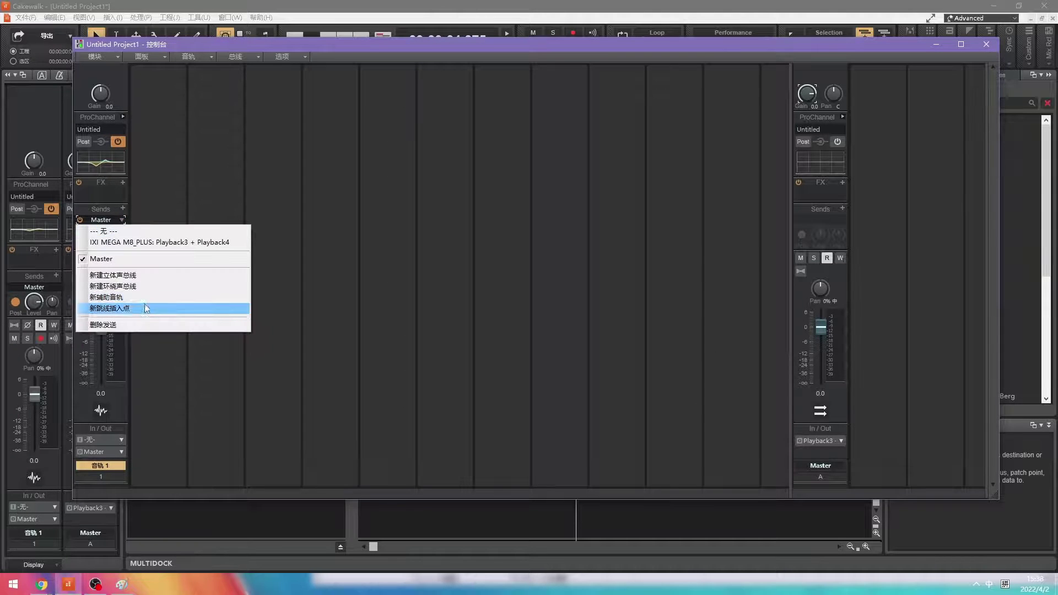
{"action": "left_click", "coordinate": [161, 329]}
Add a send from track 音轨 1 to a new stereo bus and delete that bus again
{"action": "left_click", "coordinate": [122, 209]}
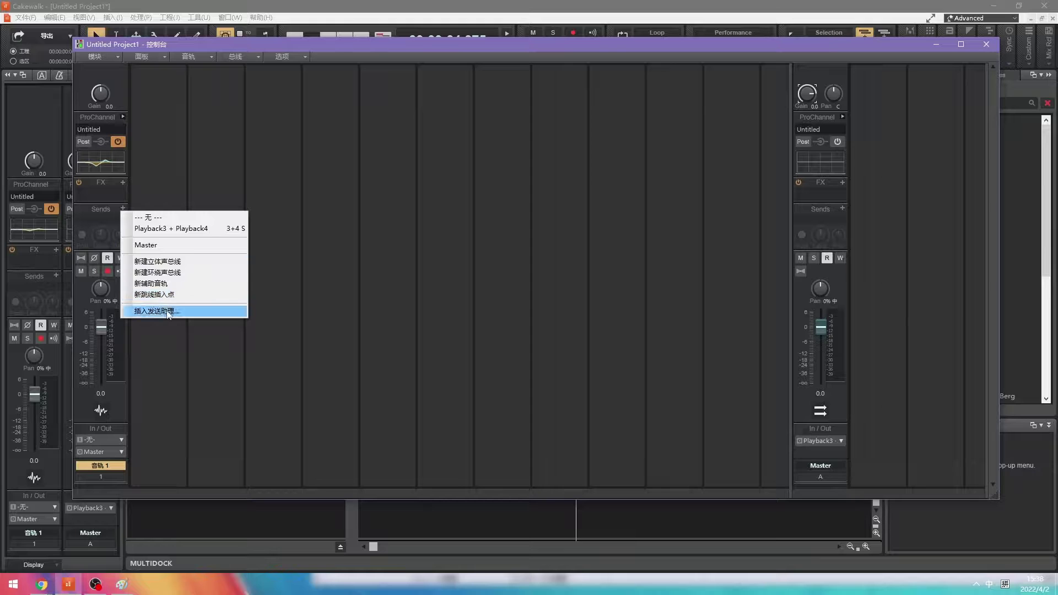
{"action": "left_click", "coordinate": [179, 263]}
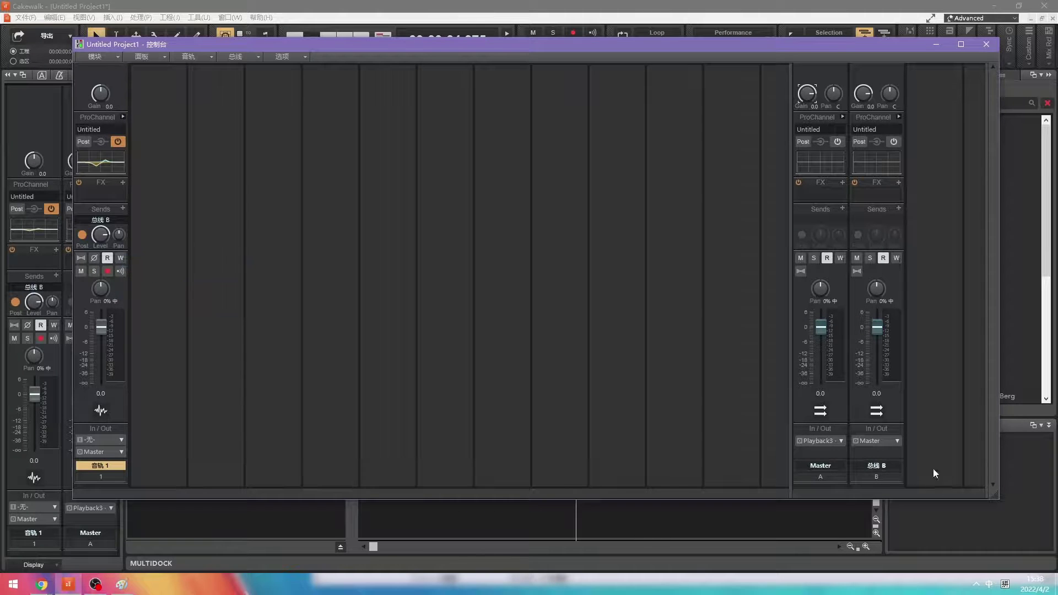
{"action": "left_click", "coordinate": [875, 474]}
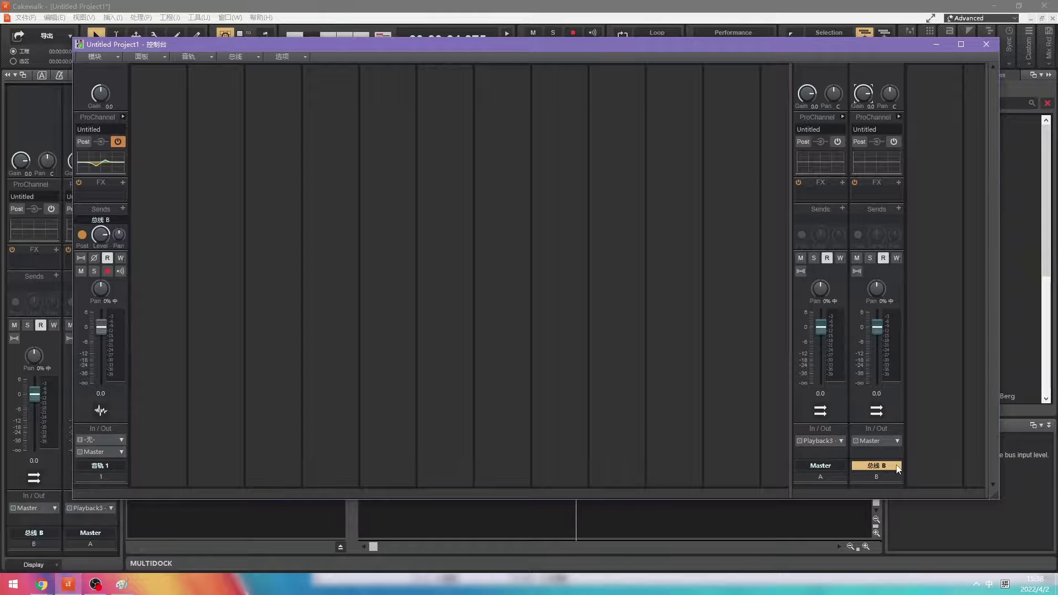
{"action": "right_click", "coordinate": [892, 448]}
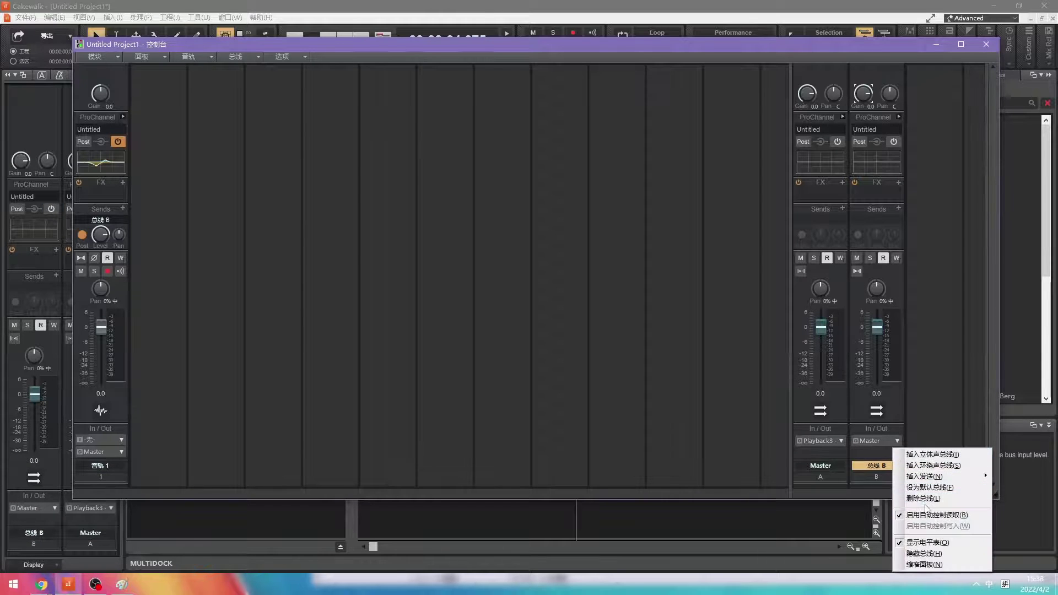
{"action": "left_click", "coordinate": [924, 499]}
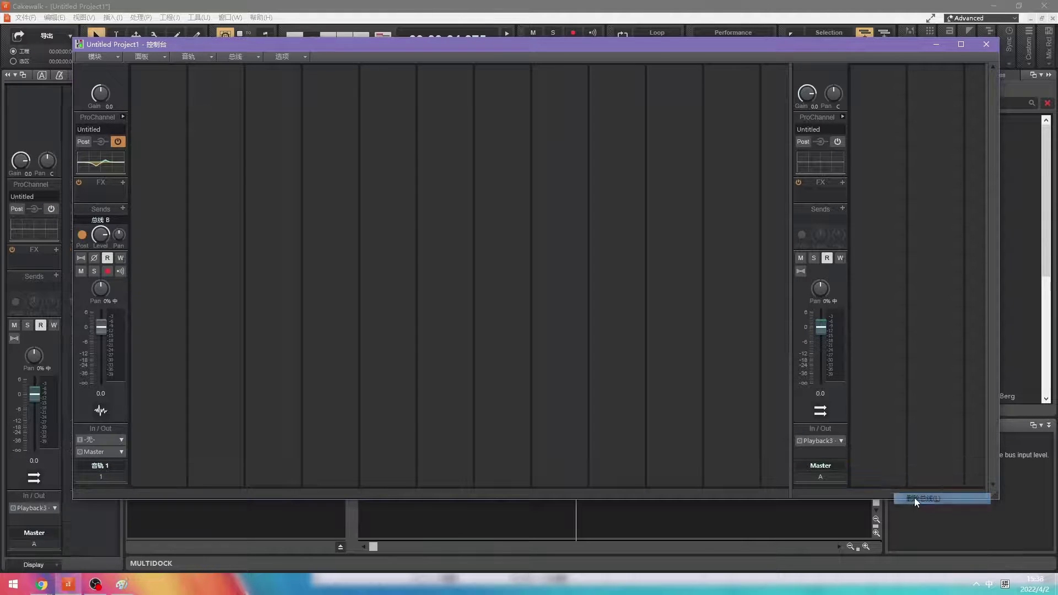
Add two sends to track 音轨 1, one to a new aux track and one to a new patch point
{"action": "left_click", "coordinate": [123, 209]}
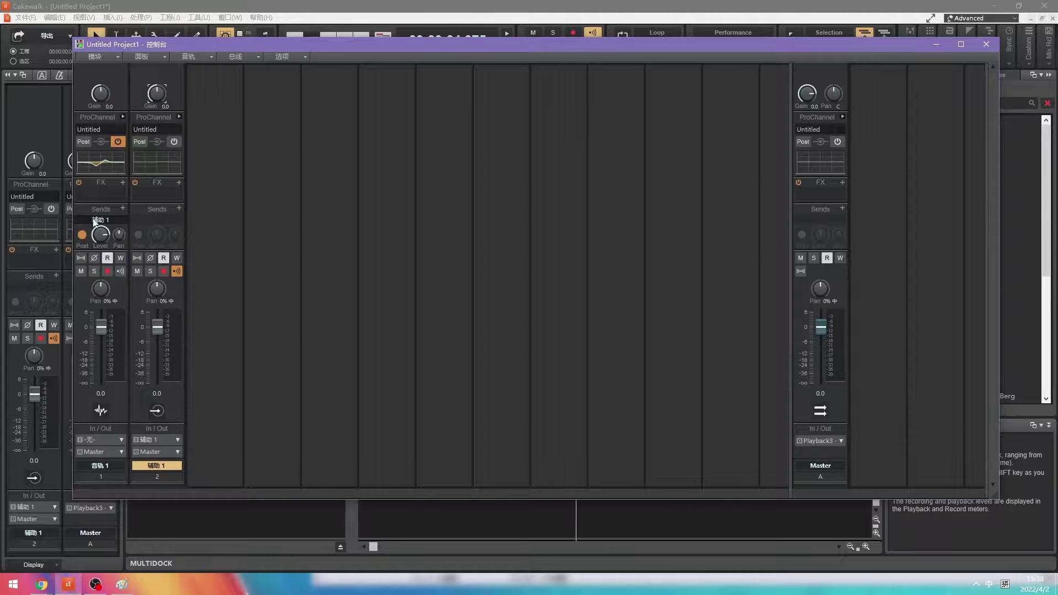
{"action": "right_click", "coordinate": [160, 197]}
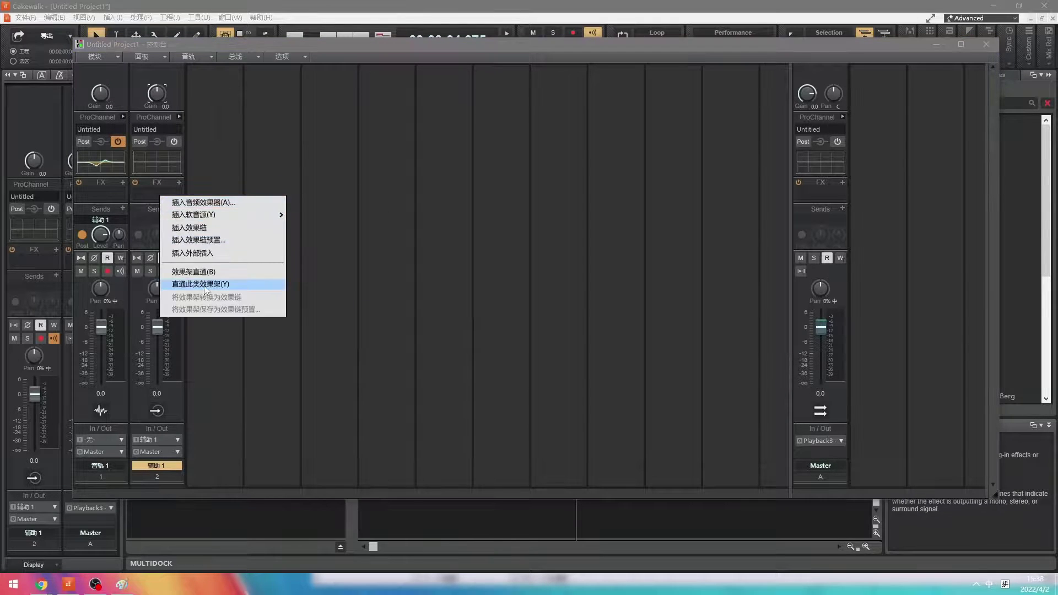
{"action": "left_click", "coordinate": [124, 211]}
{"action": "left_click", "coordinate": [123, 210]}
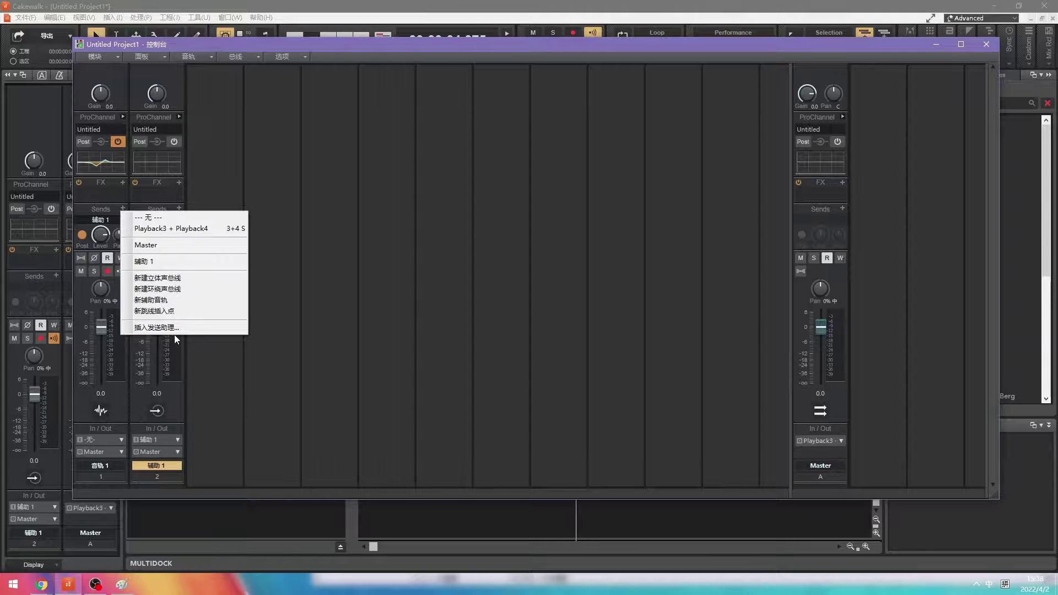
{"action": "left_click", "coordinate": [166, 312]}
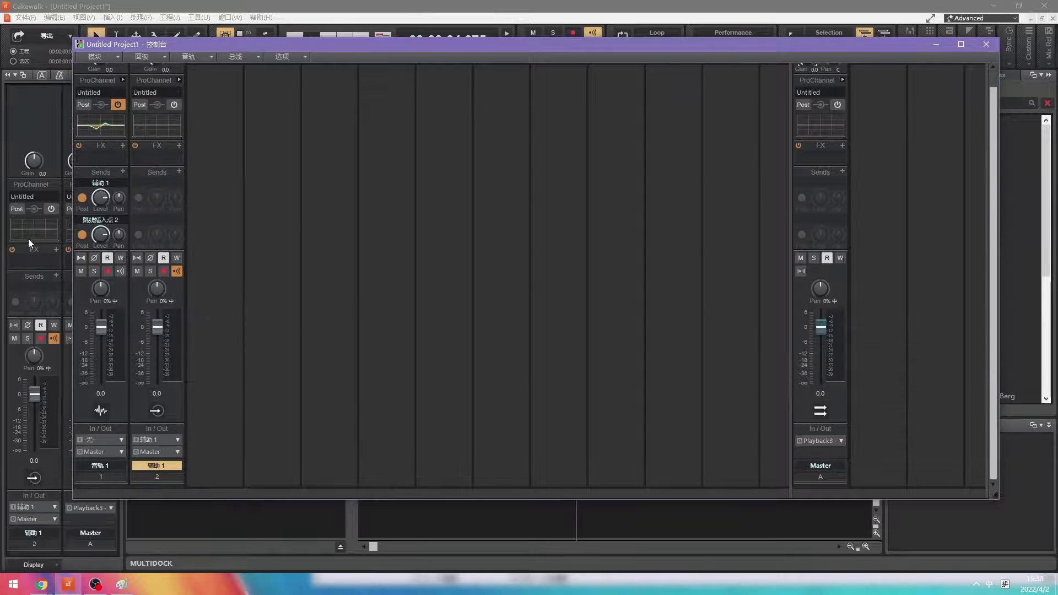
Delete the aux track send and the patch point send from track 音轨 1
{"action": "right_click", "coordinate": [113, 192]}
{"action": "left_click", "coordinate": [120, 317]}
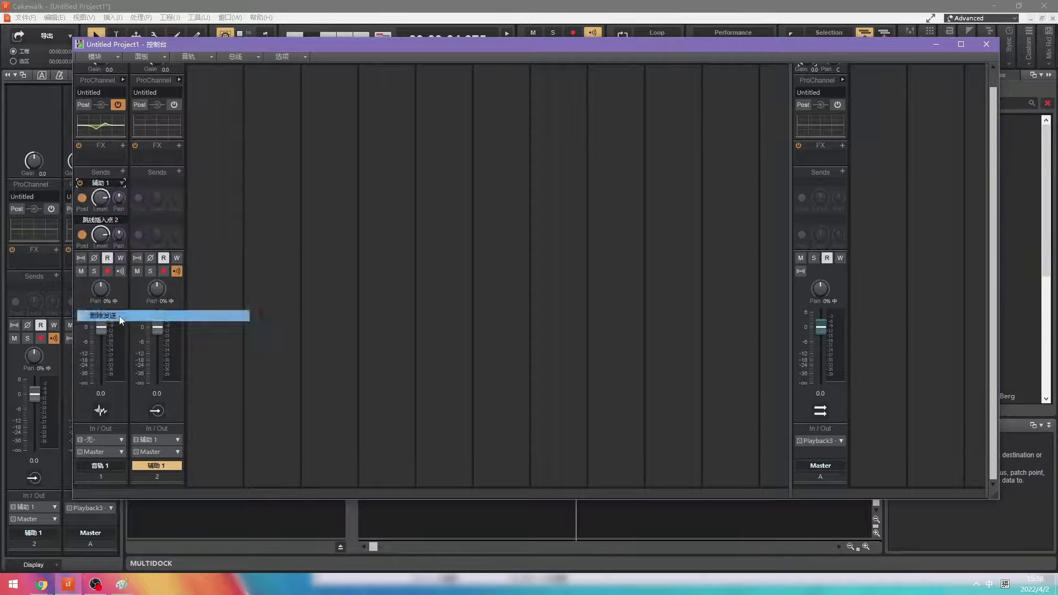
{"action": "right_click", "coordinate": [119, 220]}
{"action": "left_click", "coordinate": [117, 353]}
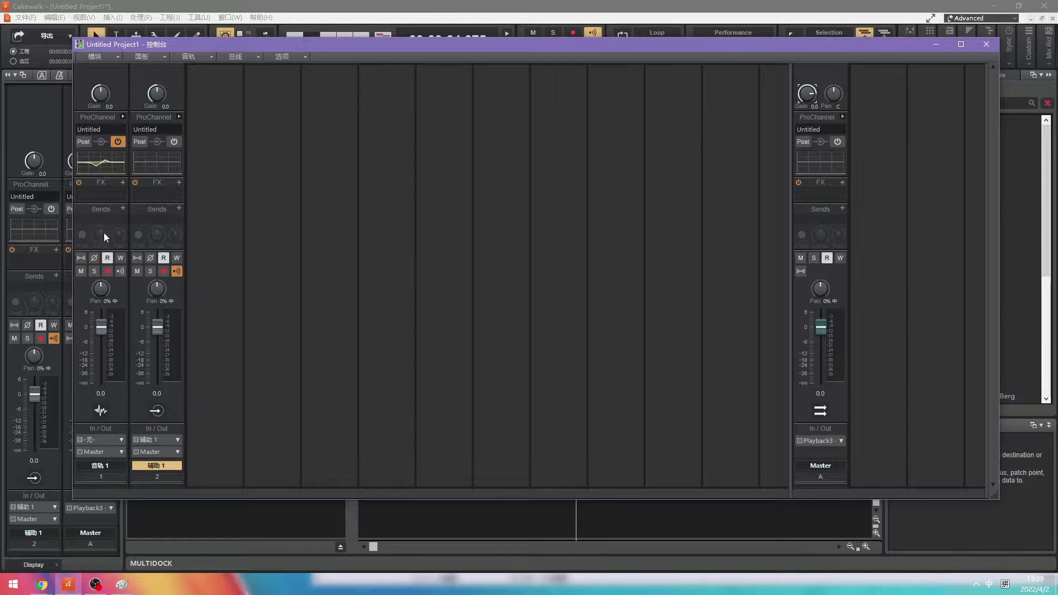
Try the stereo/mono interleave and phase invert switches on track 音轨 1, leaving both at their original settings
{"action": "left_click", "coordinate": [123, 207]}
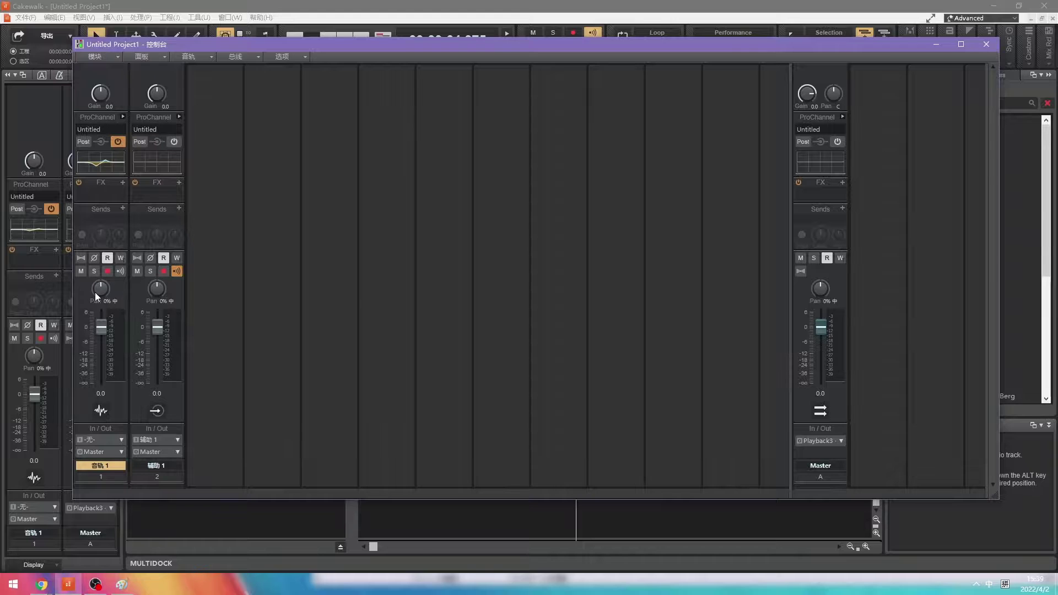
{"action": "left_click", "coordinate": [84, 258]}
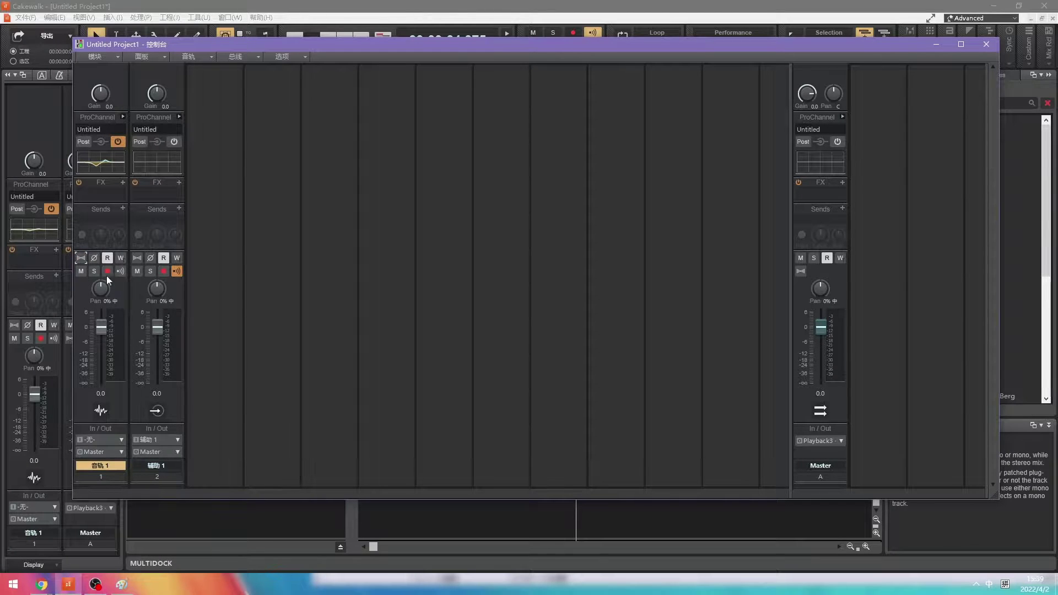
{"action": "left_click", "coordinate": [94, 258]}
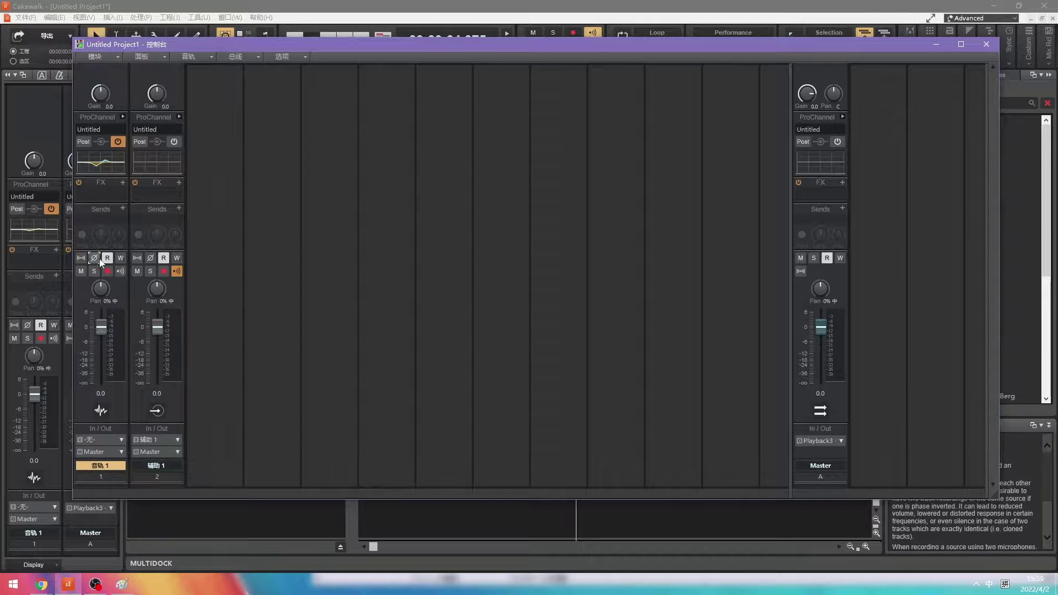
{"action": "left_click", "coordinate": [94, 258]}
{"action": "left_click", "coordinate": [94, 257]}
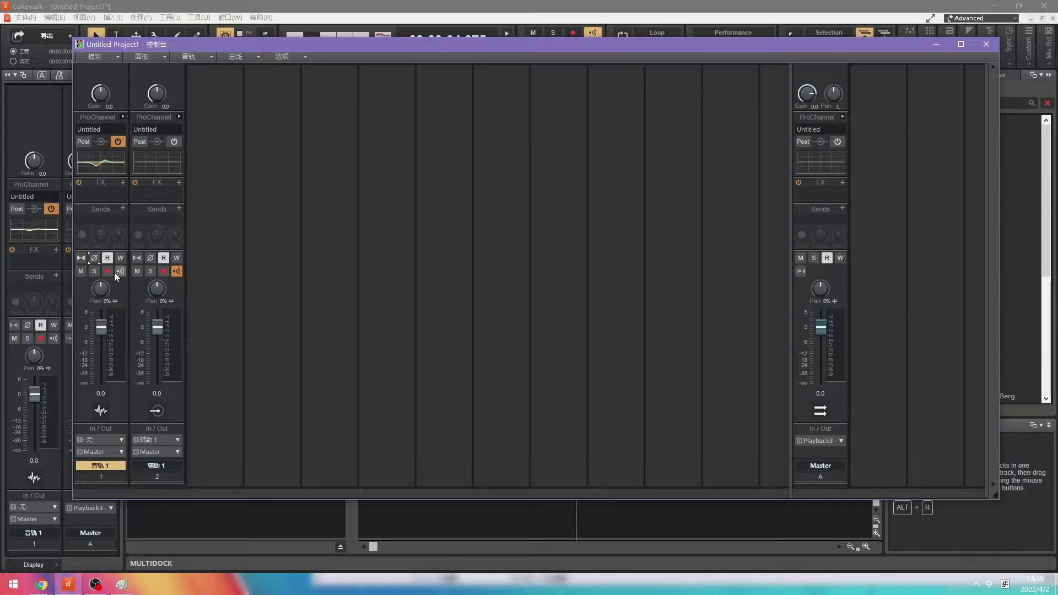
Move the console aside and examine the available input and output routing options of track 音轨 1, keeping its current routing
{"action": "left_click_drag", "start_coordinate": [205, 44], "coordinate": [527, 44]}
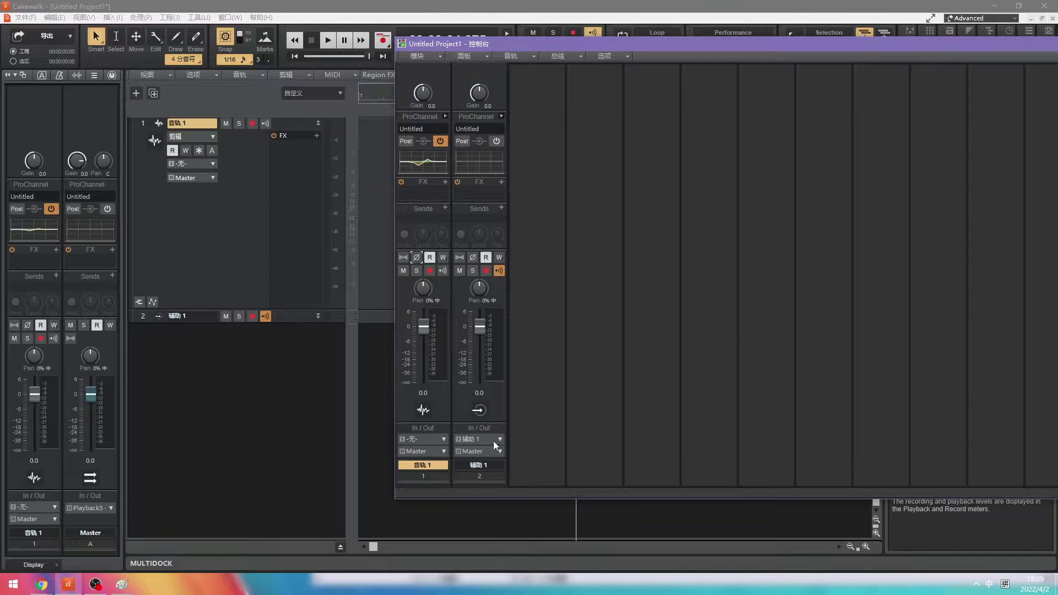
{"action": "left_click", "coordinate": [437, 439]}
{"action": "left_click", "coordinate": [435, 439]}
{"action": "left_click", "coordinate": [402, 439]}
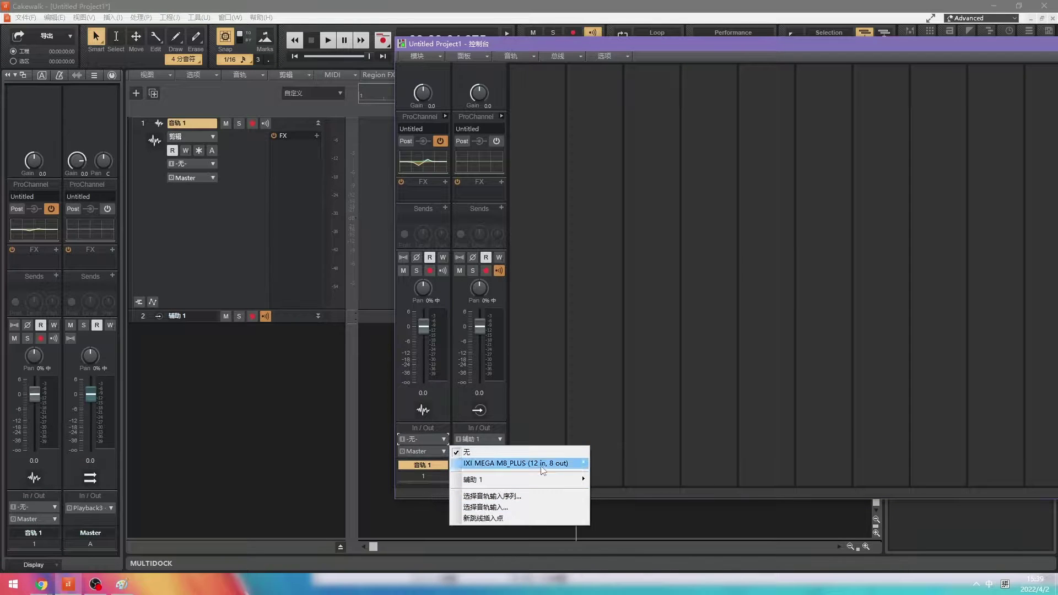
{"action": "mouse_move", "coordinate": [544, 479]}
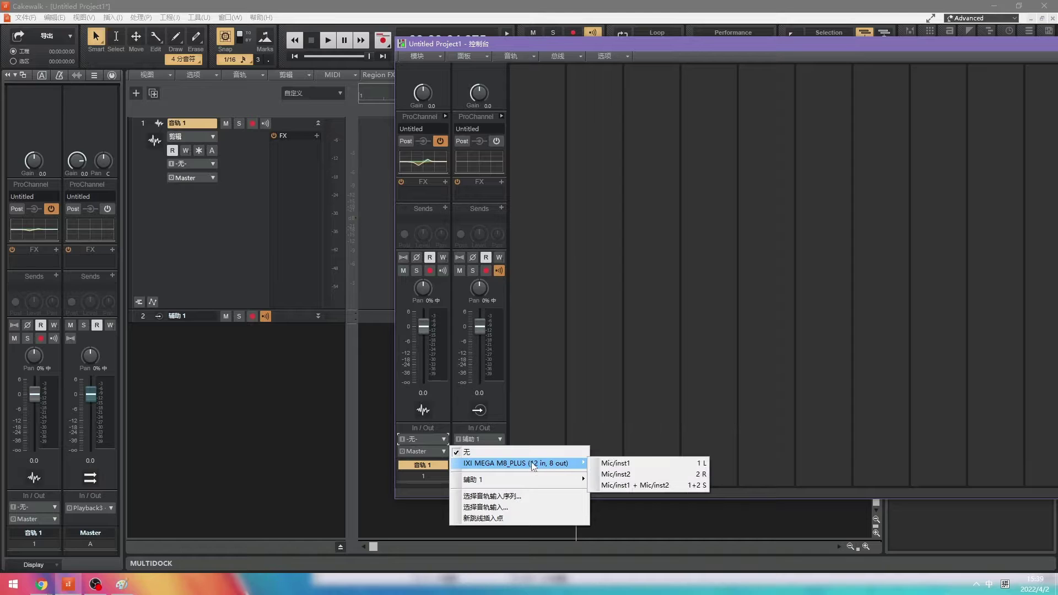
{"action": "left_click", "coordinate": [422, 457]}
{"action": "left_click", "coordinate": [423, 456]}
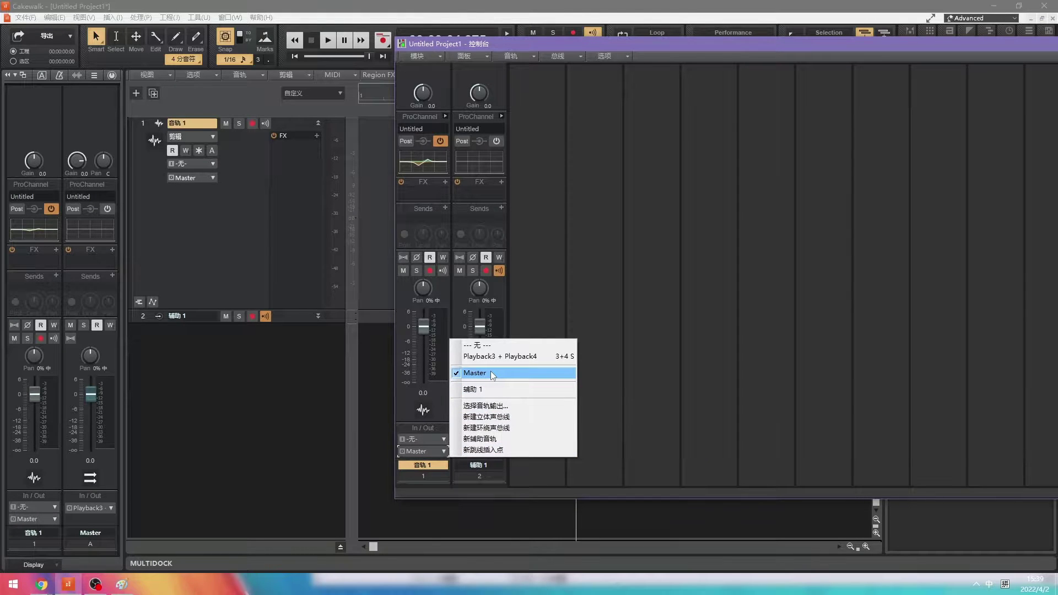
{"action": "left_click", "coordinate": [433, 483]}
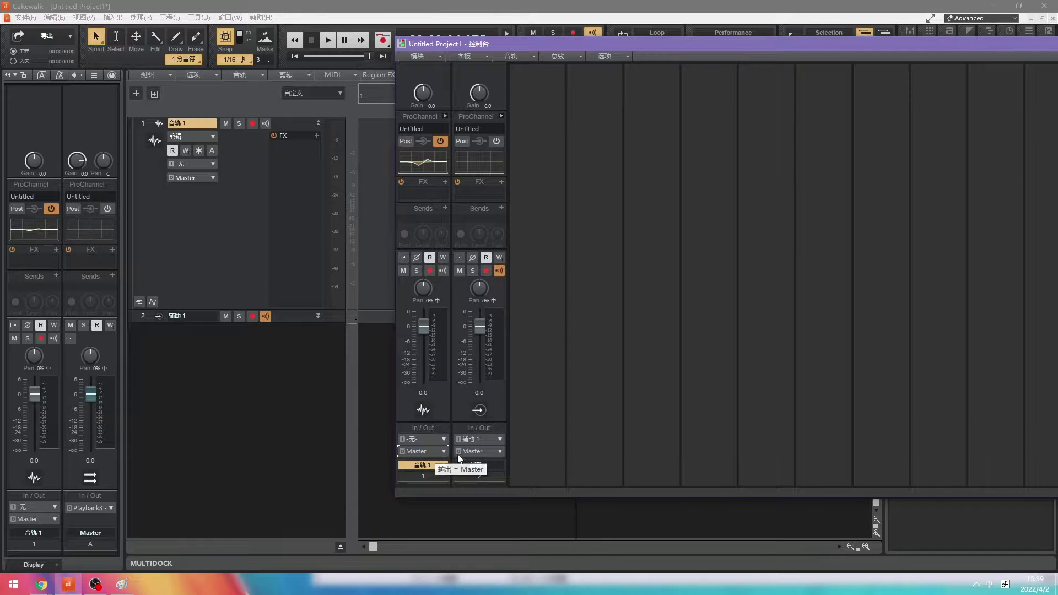
{"action": "left_click_drag", "start_coordinate": [521, 39], "coordinate": [204, 64]}
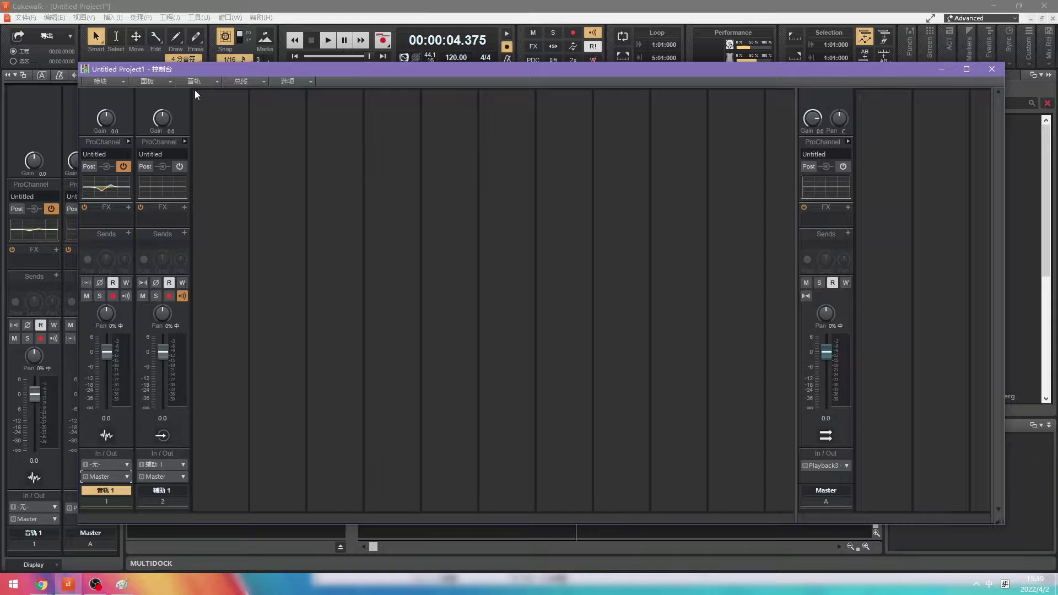
{"action": "left_click_drag", "start_coordinate": [186, 67], "coordinate": [224, 73]}
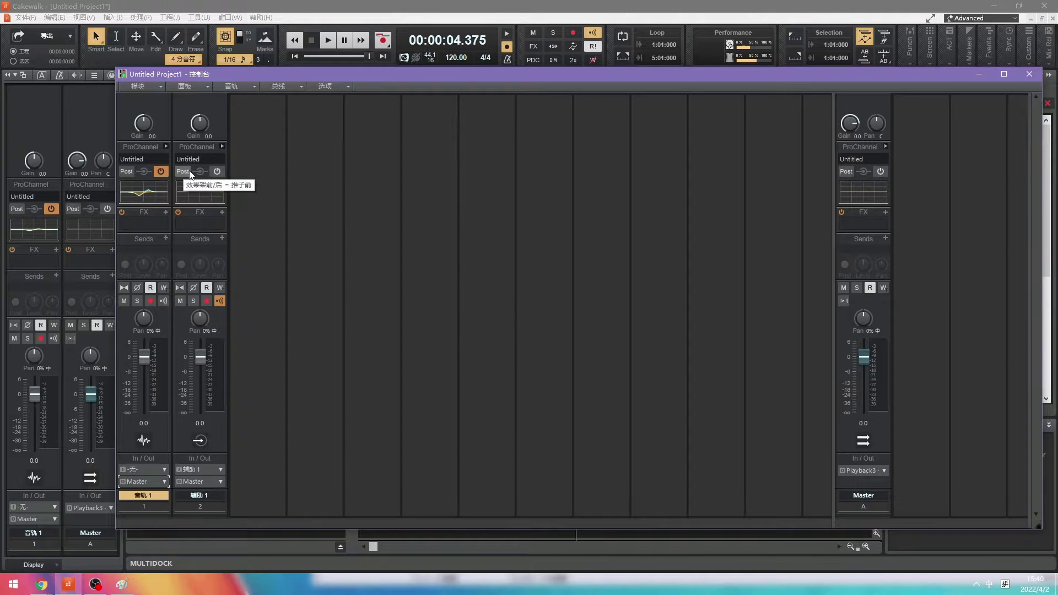
{"action": "left_click_drag", "start_coordinate": [210, 74], "coordinate": [234, 85]}
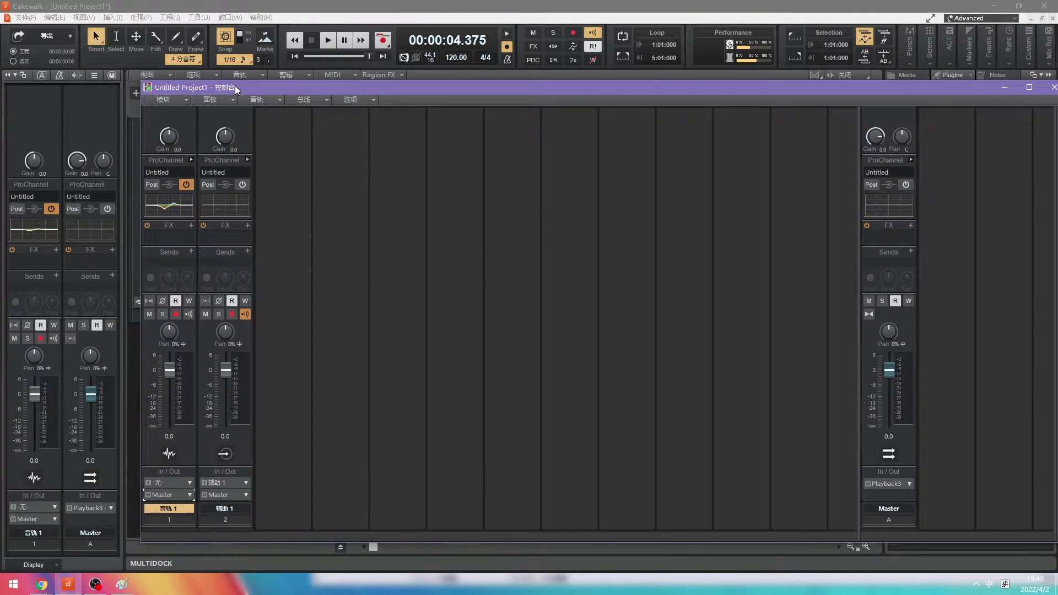
{"action": "mouse_move", "coordinate": [235, 85]}
{"action": "left_mouse_down"}
{"action": "mouse_move", "coordinate": [202, 81]}
{"action": "mouse_move", "coordinate": [226, 73]}
{"action": "left_mouse_up"}
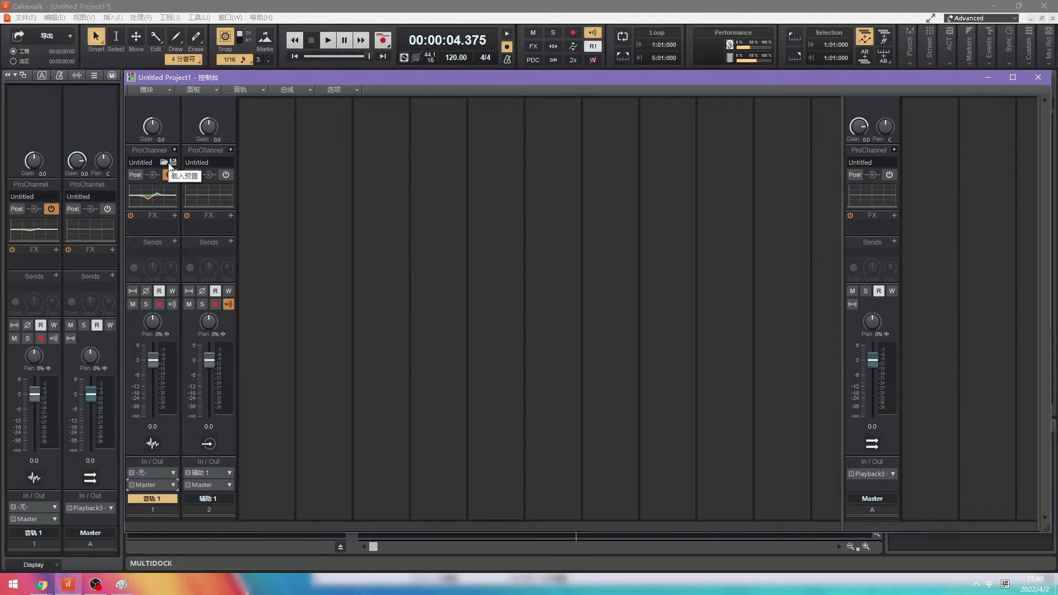
Browse the ProChannel preset files available for track 辅助 1 and close the file dialog without loading one
{"action": "mouse_move", "coordinate": [165, 161]}
{"action": "mouse_move", "coordinate": [221, 158]}
{"action": "left_click", "coordinate": [219, 162]}
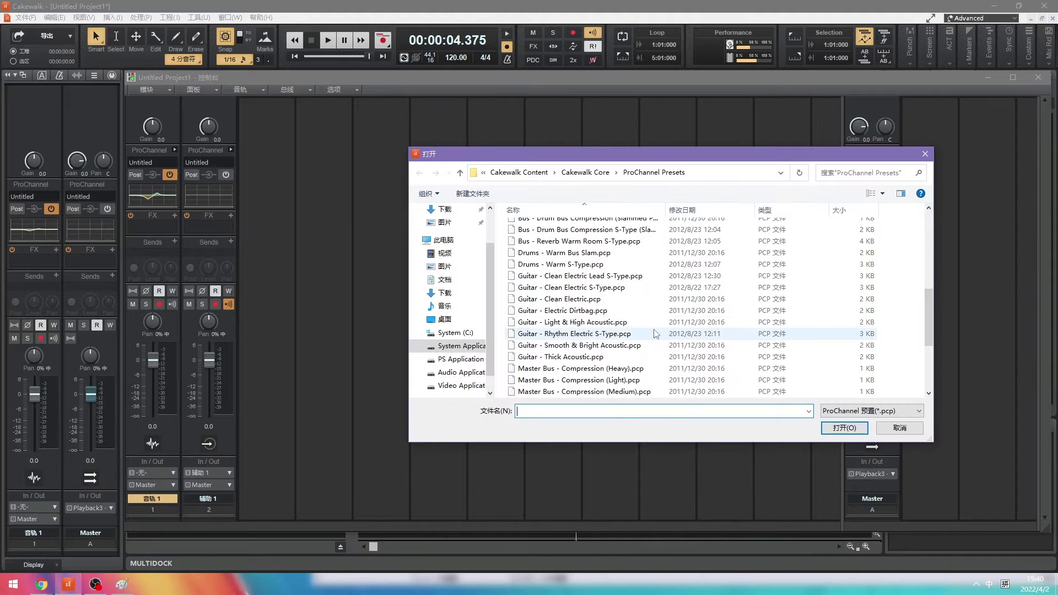
{"action": "scroll", "coordinate": [654, 333], "scroll_direction": "down", "scroll_amount": 4}
{"action": "scroll", "coordinate": [655, 333], "scroll_direction": "up", "scroll_amount": 10}
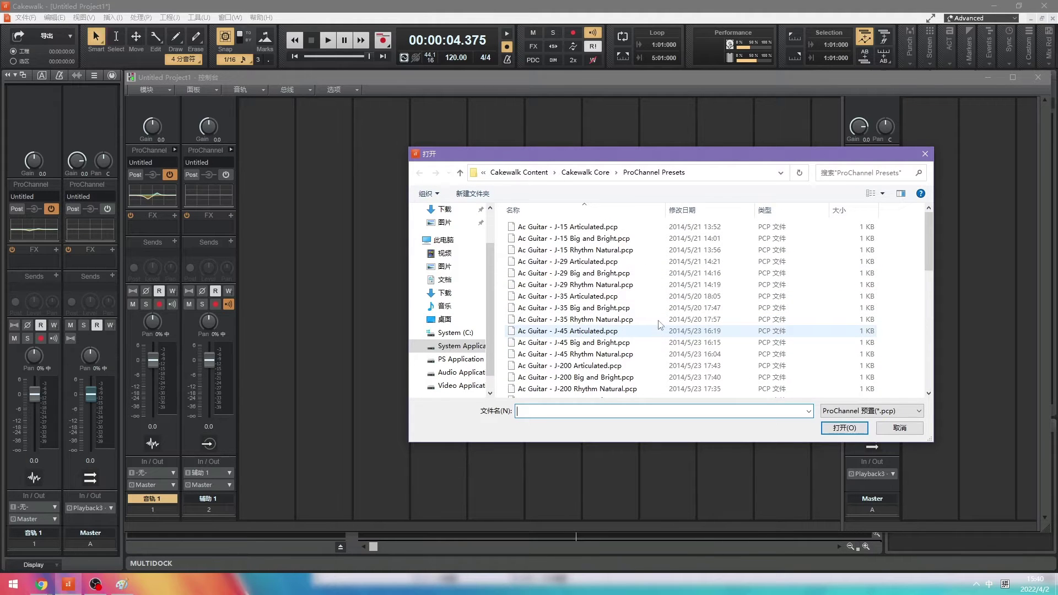
{"action": "left_click", "coordinate": [900, 434]}
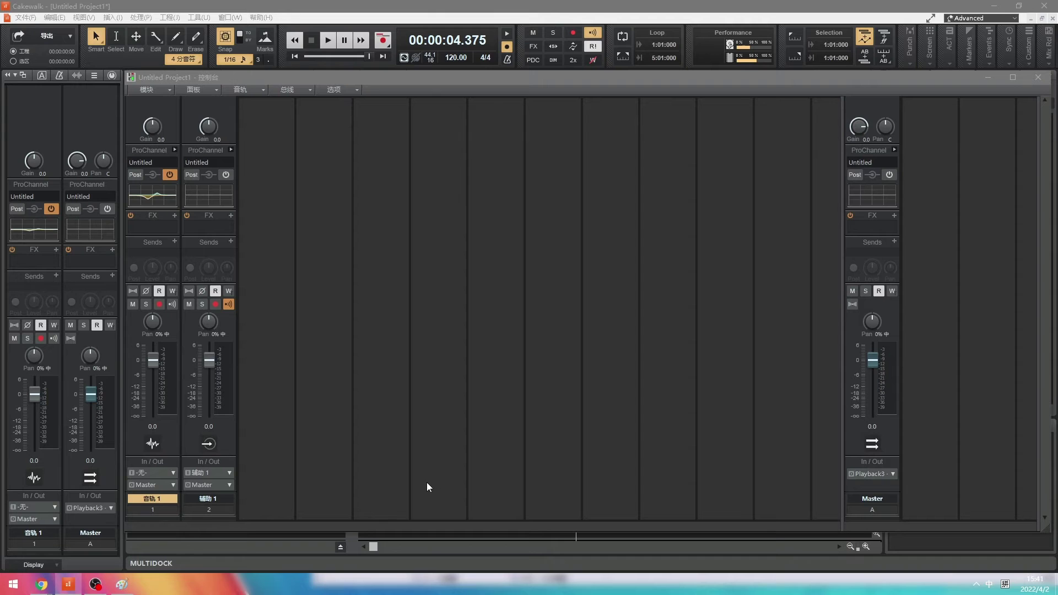
{"action": "left_click_drag", "start_coordinate": [281, 77], "coordinate": [236, 95]}
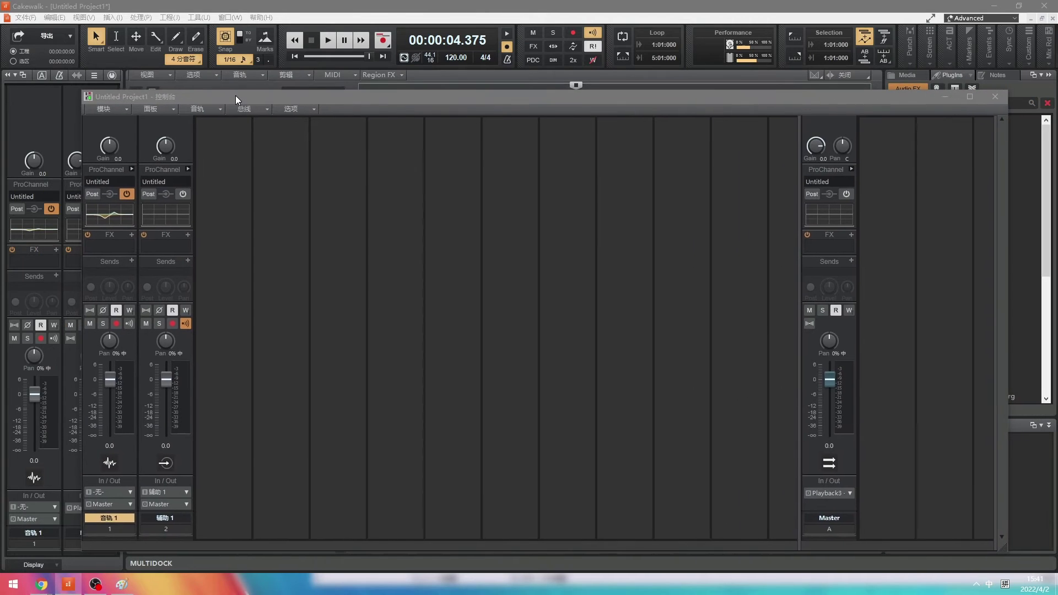
{"action": "mouse_move", "coordinate": [65, 585]}
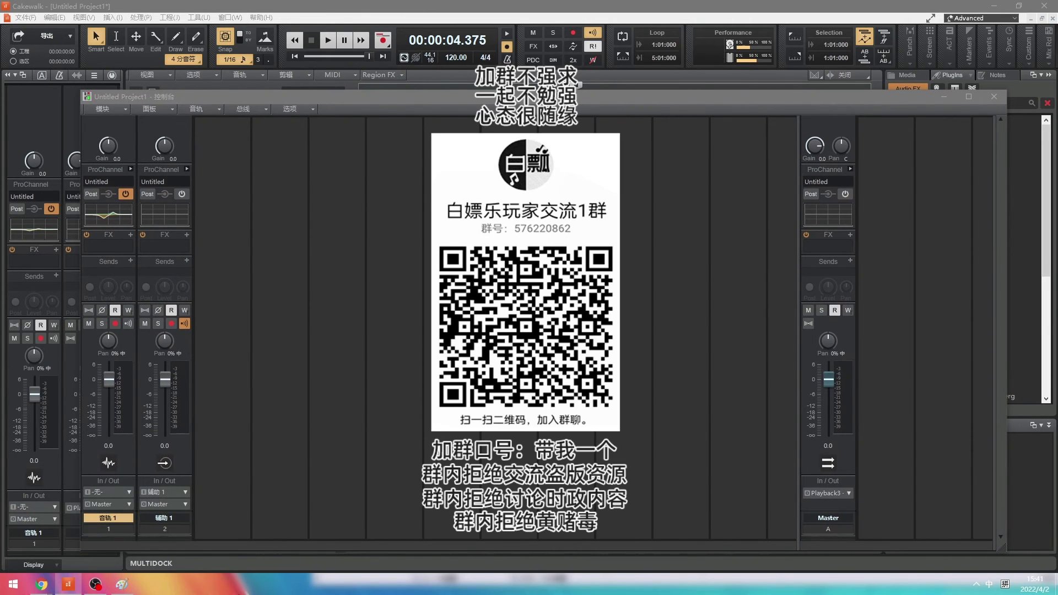